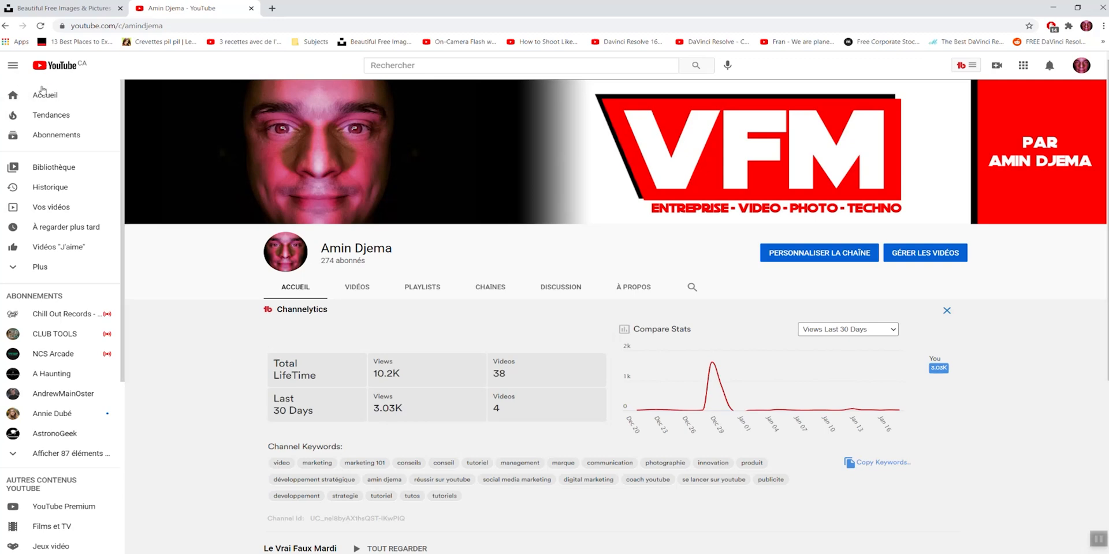
Step: Open the channel's video management list and launch TubeBuddy's Thumbnail Generator for the video "Comment choisir ton sujet de video youtube ?"
left_click(273, 8)
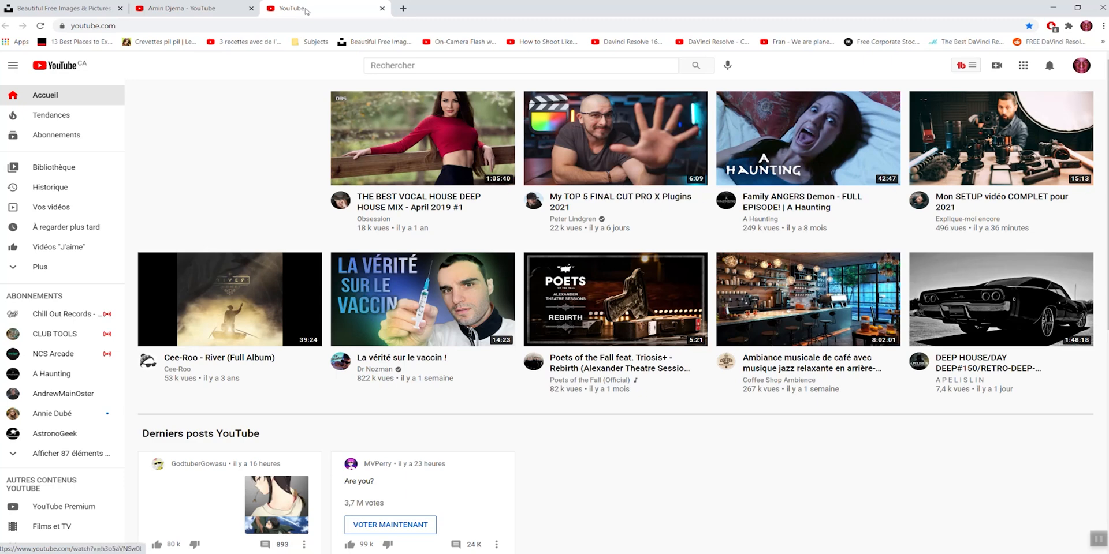
left_click(382, 9)
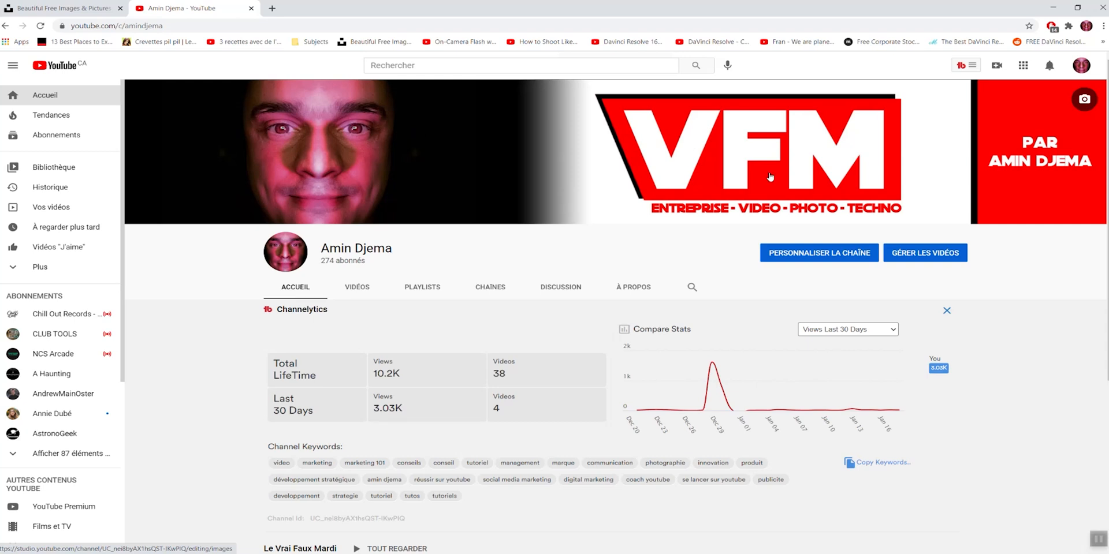
left_click(923, 249)
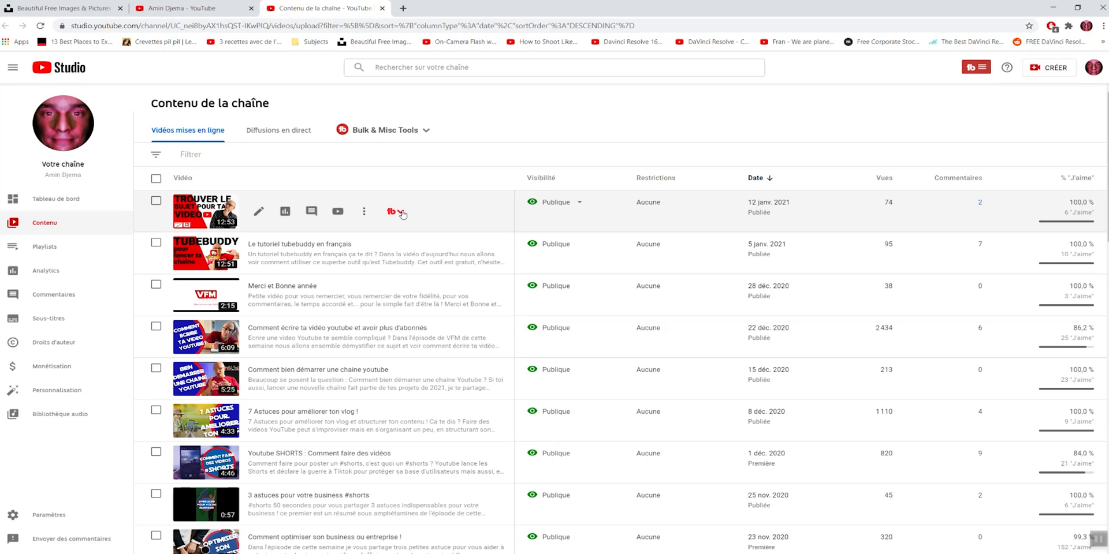
left_click(401, 213)
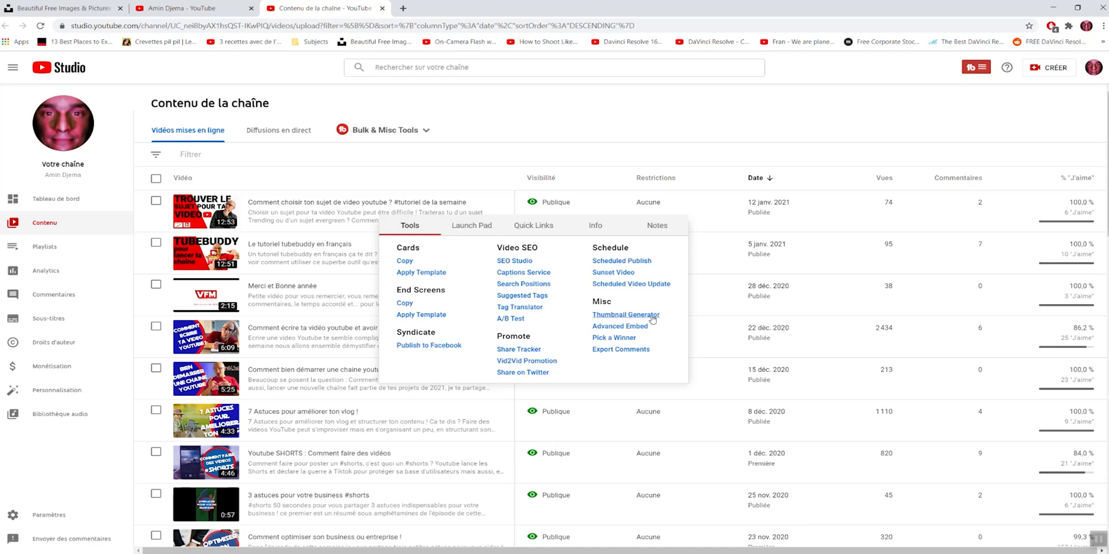
left_click(625, 315)
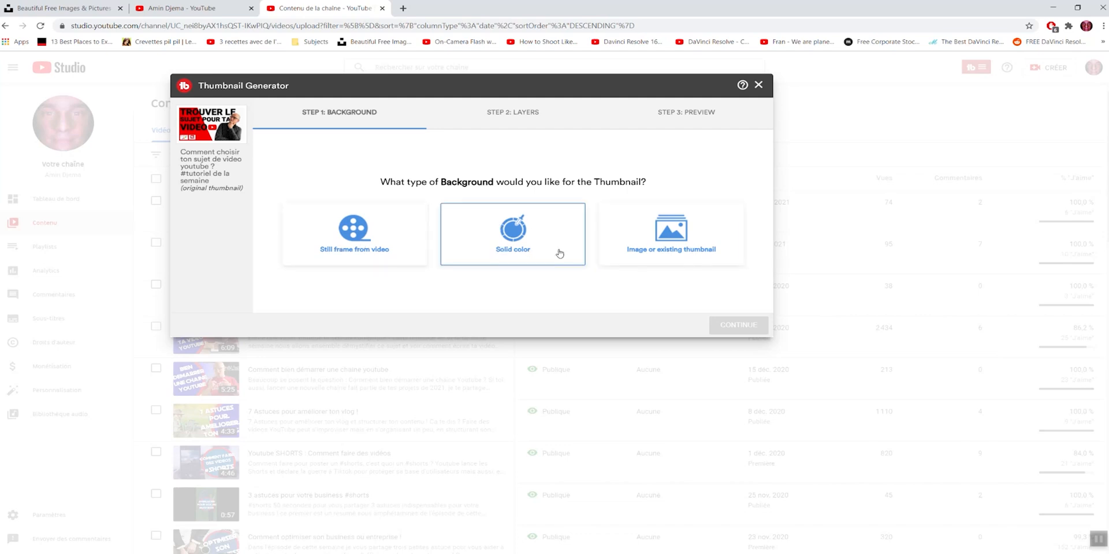
Step: Choose a still frame from the video as the thumbnail background, paused at 0:50
left_click(376, 234)
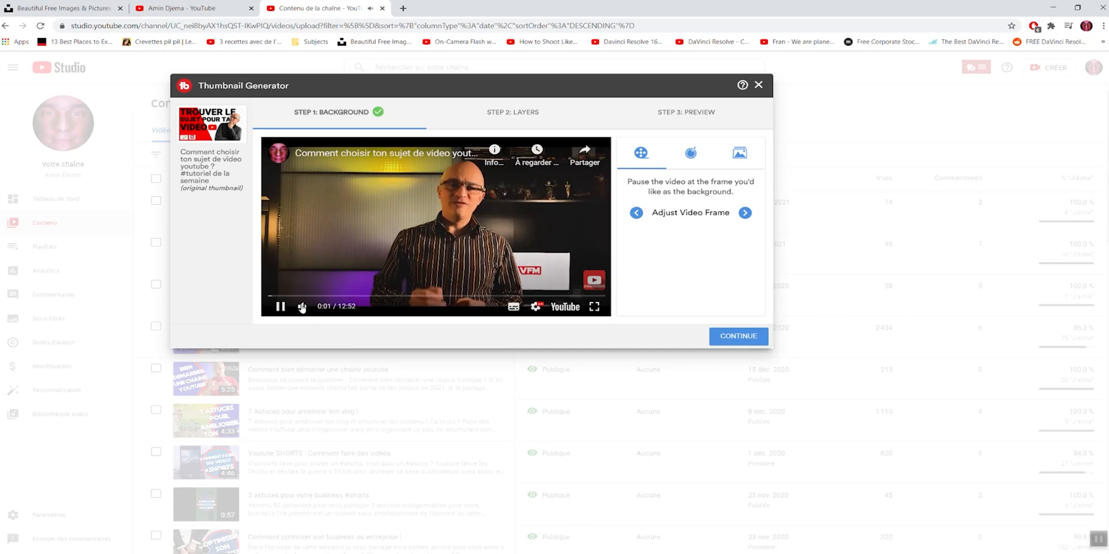
left_click(281, 309)
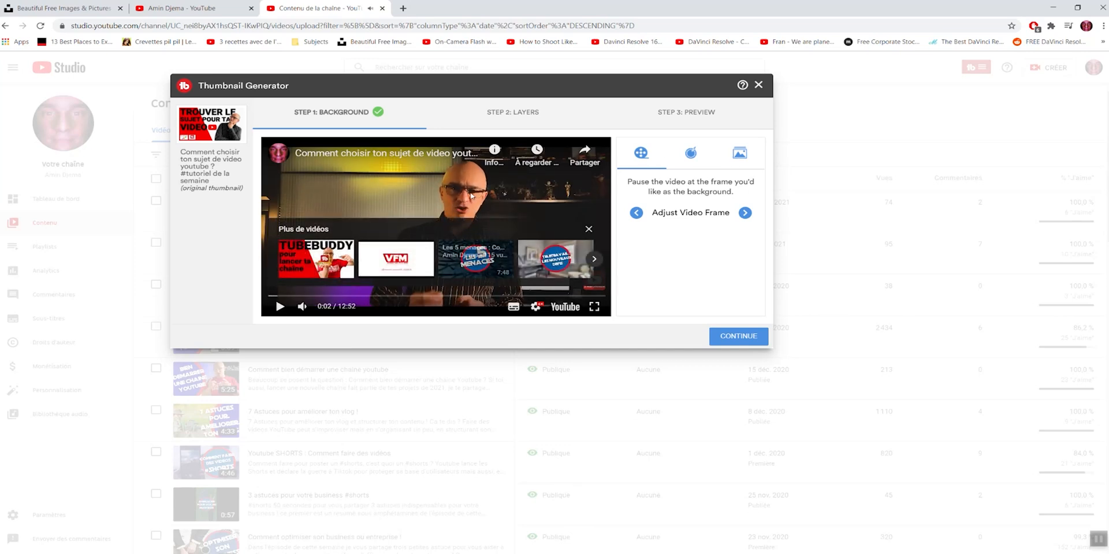
left_click(588, 229)
left_click(336, 296)
left_click(290, 296)
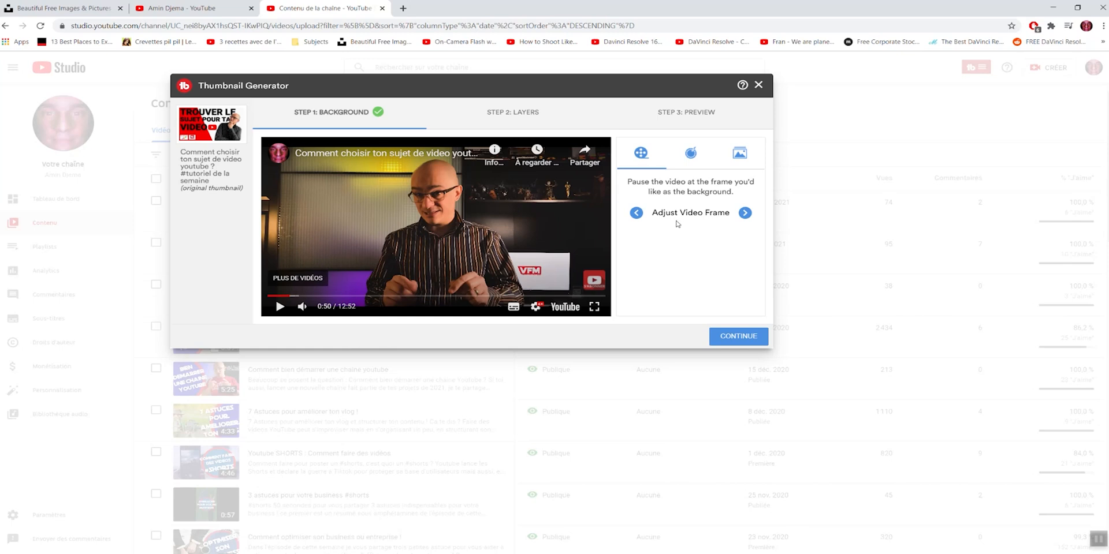
Step: Fine-tune the background's video frame one step back and several steps forward
left_click(637, 214)
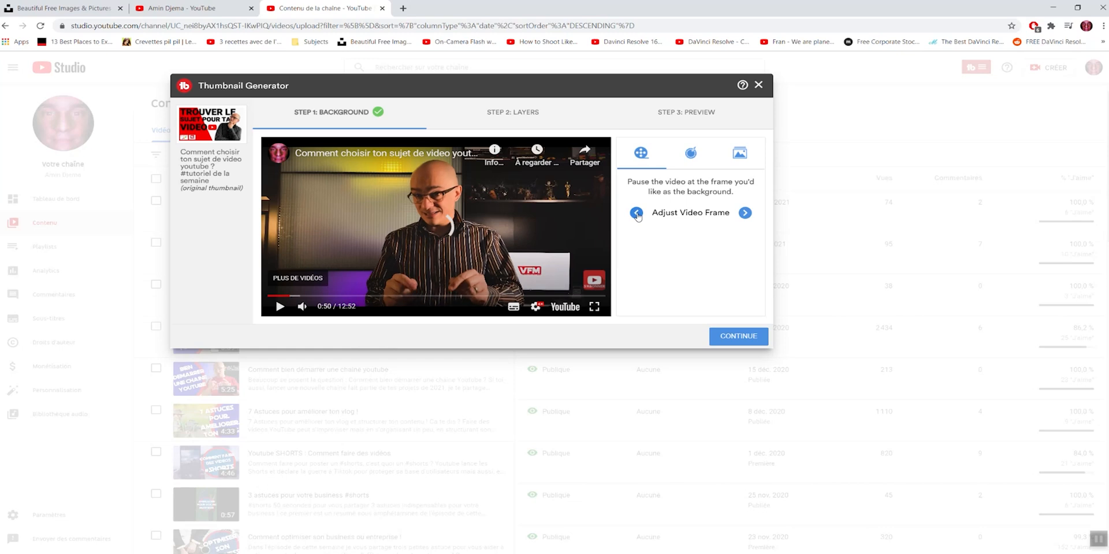
left_click(745, 213)
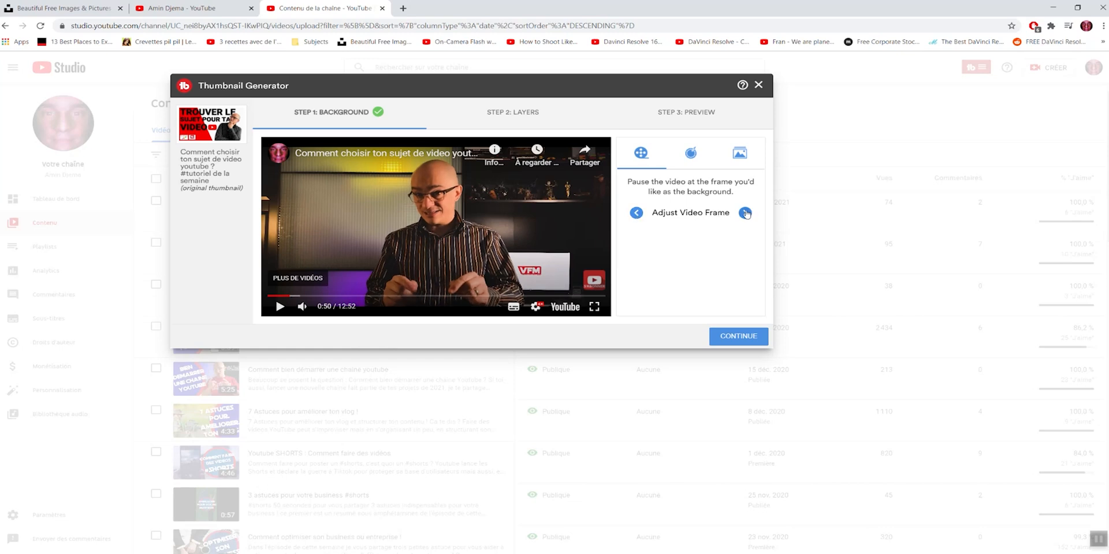
left_click(745, 213)
left_click(746, 213)
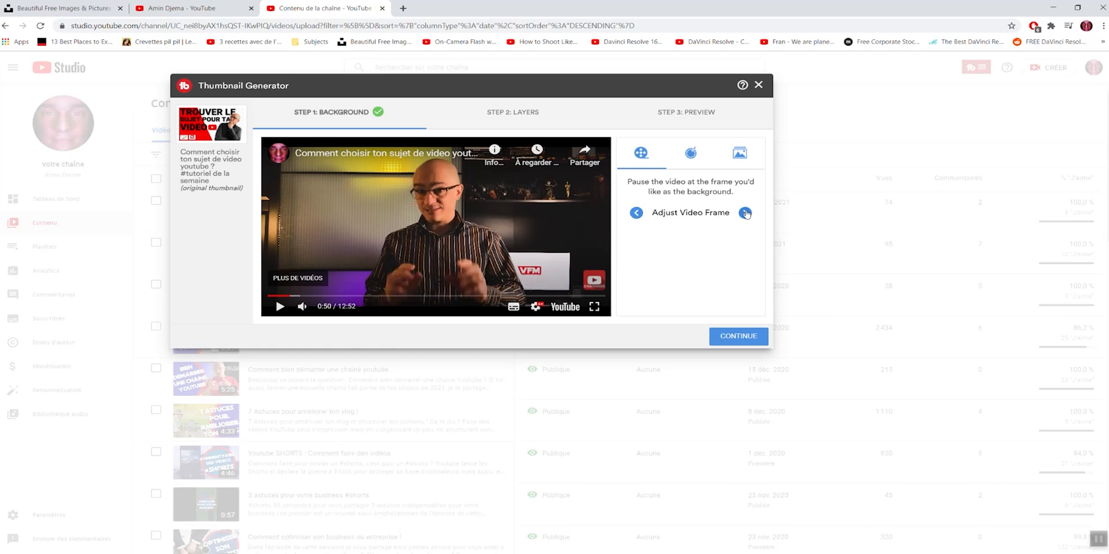
left_click(745, 213)
left_click(745, 213)
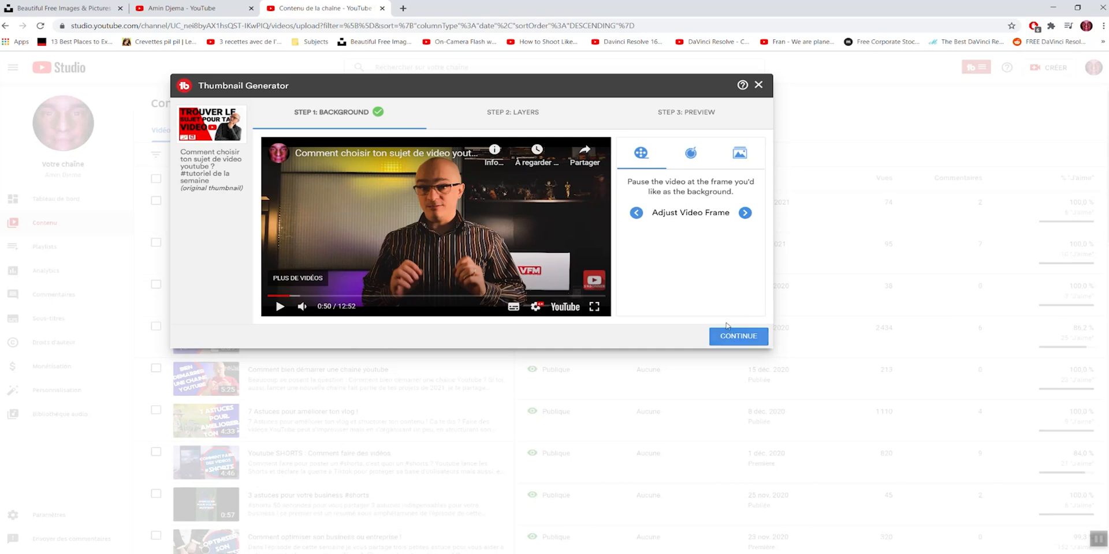
Step: Switch the background to a solid color, trying red #f12323 and changing it to green #23f127
left_click(690, 153)
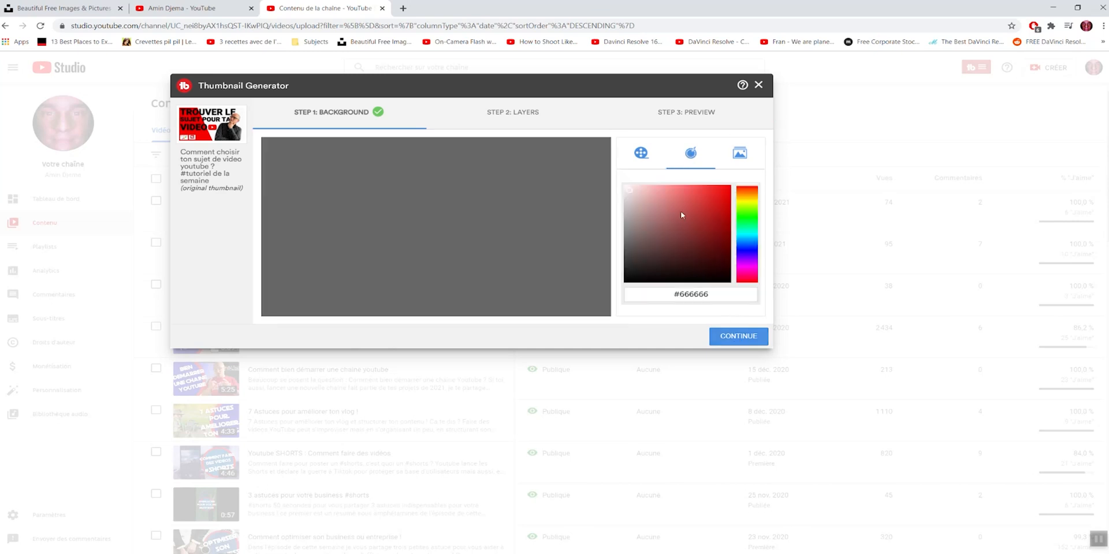
left_click(713, 193)
left_click(715, 190)
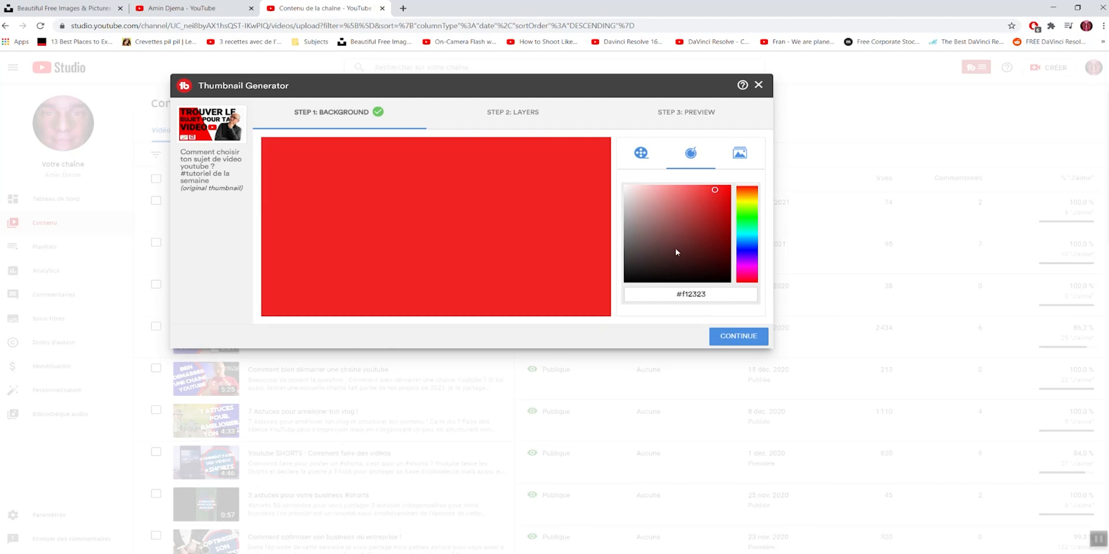
mouse_move(748, 219)
left_mouse_down()
mouse_move(752, 278)
mouse_move(752, 200)
mouse_move(754, 282)
mouse_move(750, 193)
mouse_move(753, 282)
mouse_move(754, 185)
mouse_move(746, 219)
left_mouse_up()
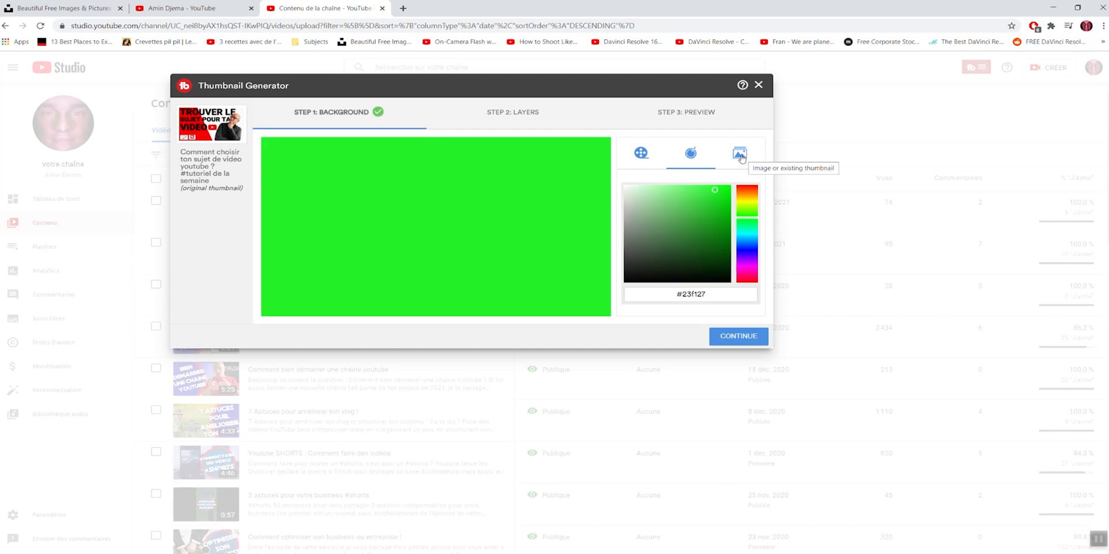
Step: Switch the background type to image or existing thumbnail and look through the preset images
left_click(741, 155)
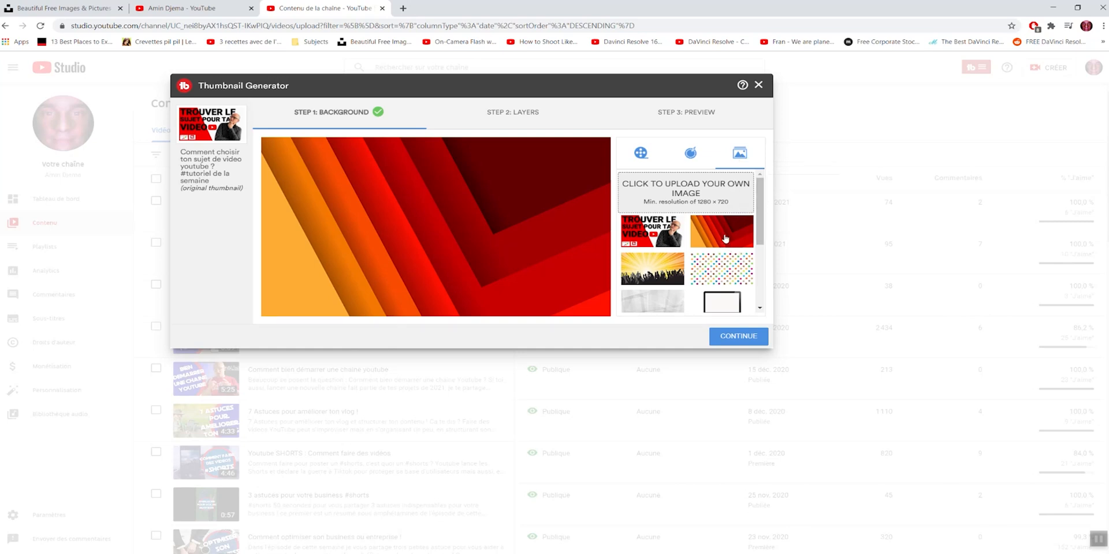
scroll(760, 233, "down", 1)
left_click_drag(761, 233, 757, 198)
Step: Switch to Unsplash and search for "wood table texture"
left_click(43, 10)
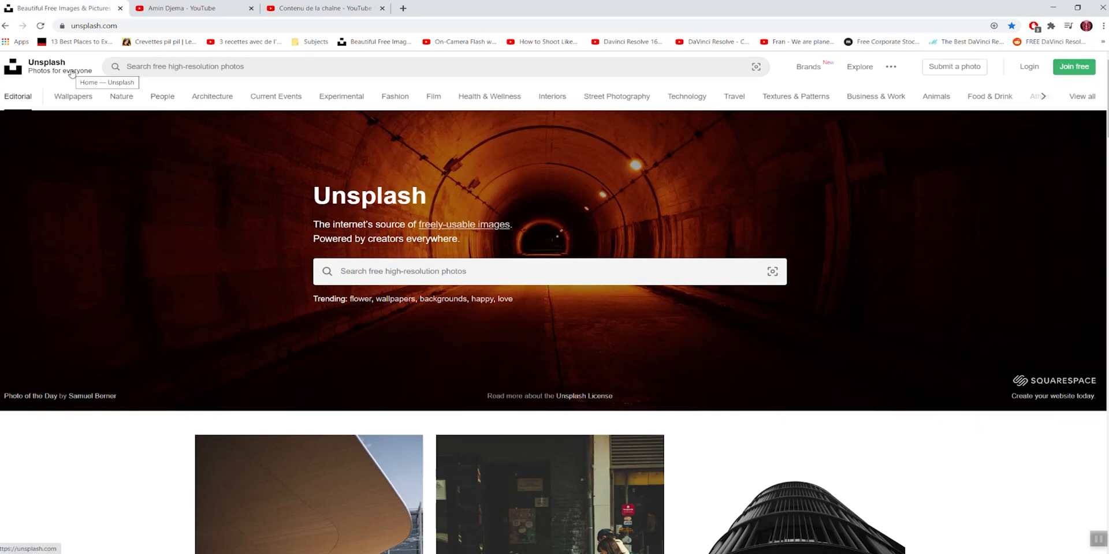
left_click(411, 280)
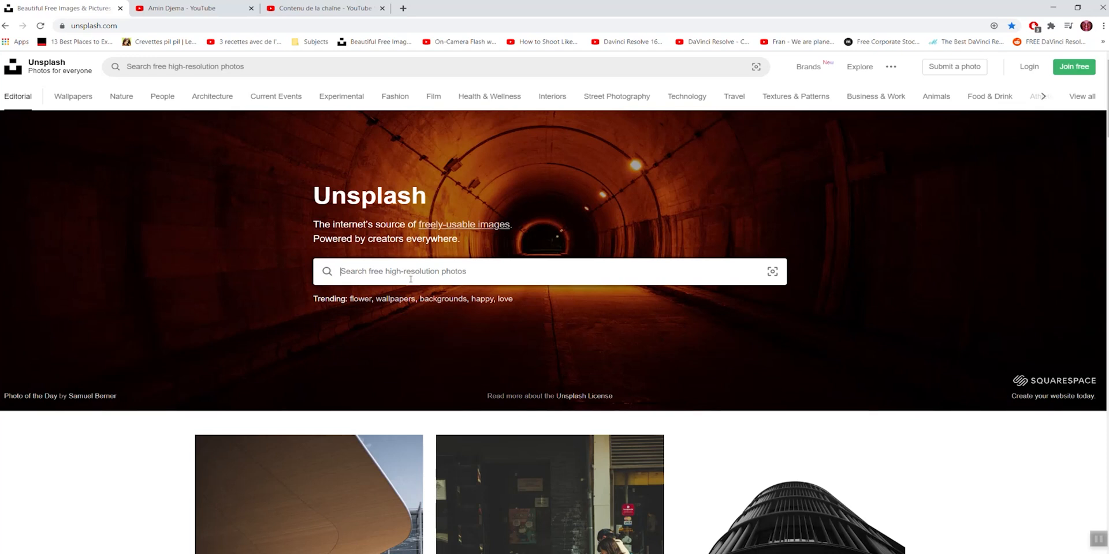
type("wood table texcture")
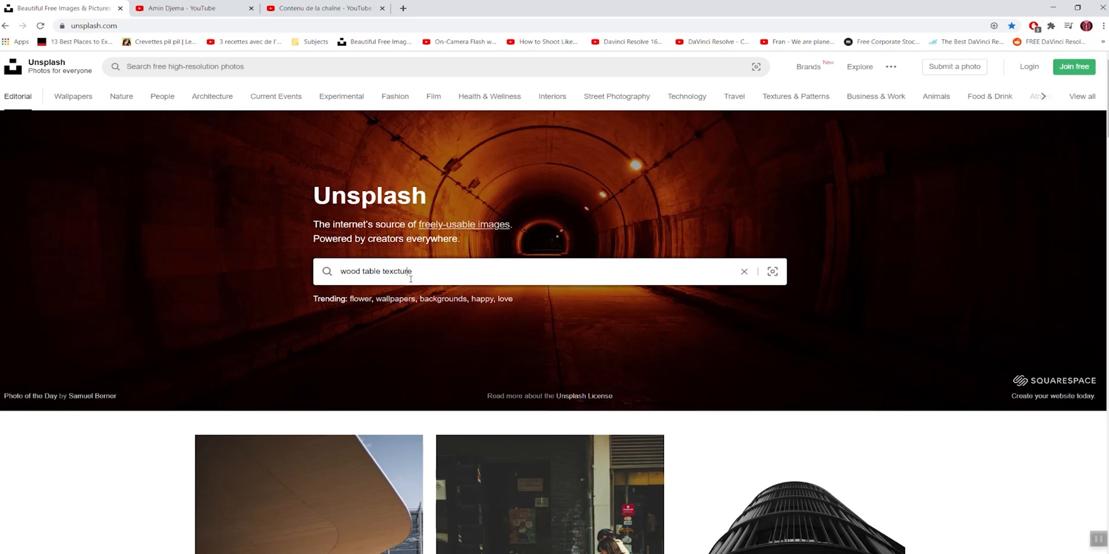
key("Right")
key("Right")
key("Right")
key("Delete")
key("Return")
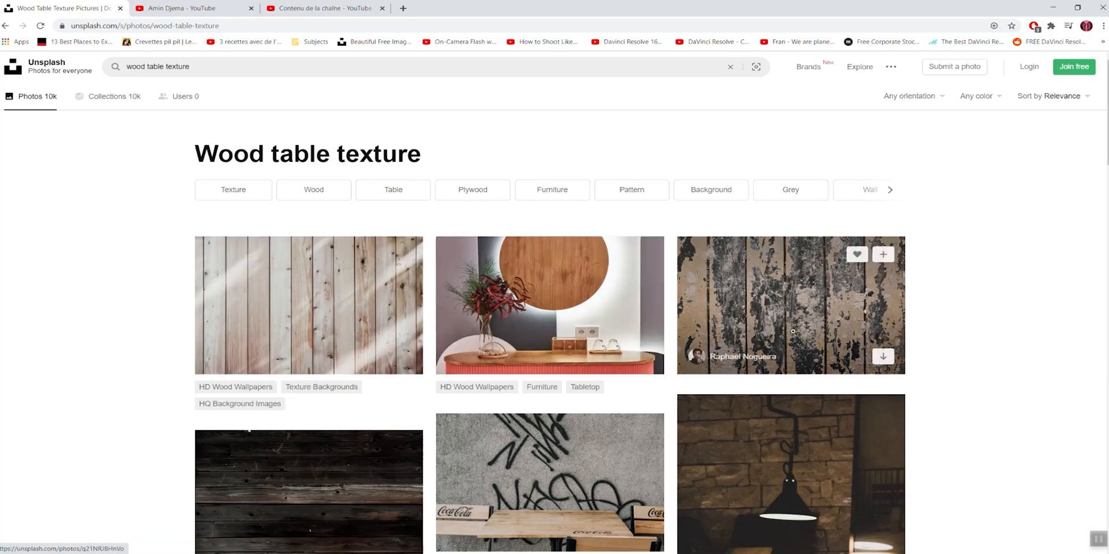
Step: Download the weathered brown and black wooden board photo and save it in the Tuto folder as "unsplash bg"
scroll(405, 402, "down", 3)
scroll(573, 385, "up", 4)
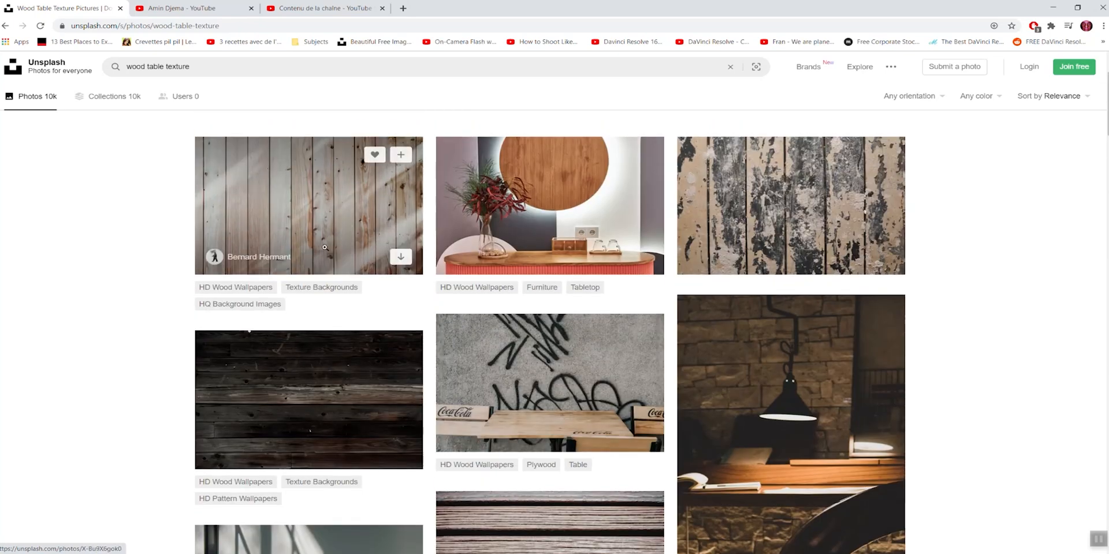
left_click(781, 206)
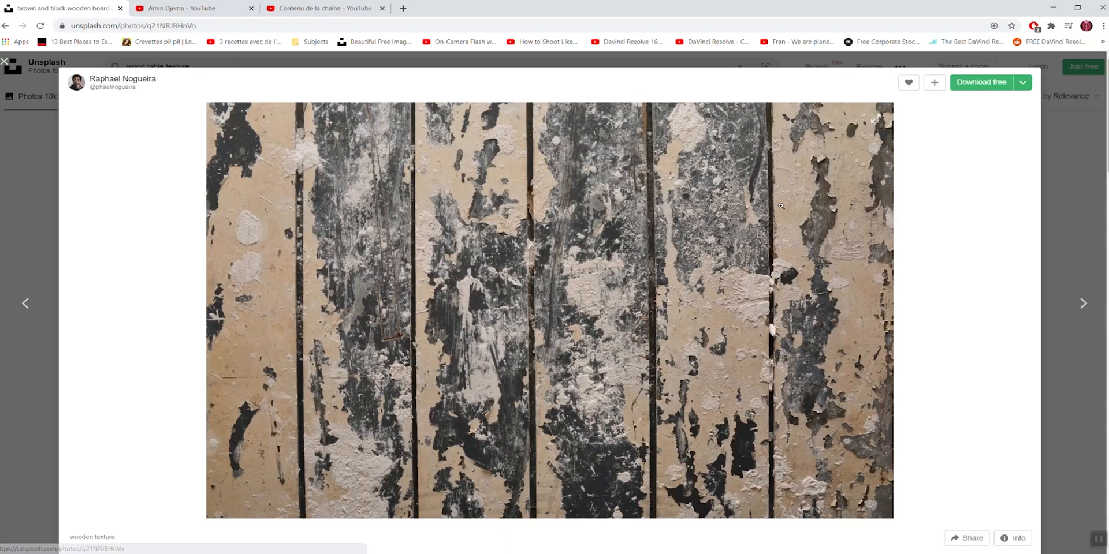
left_click(981, 82)
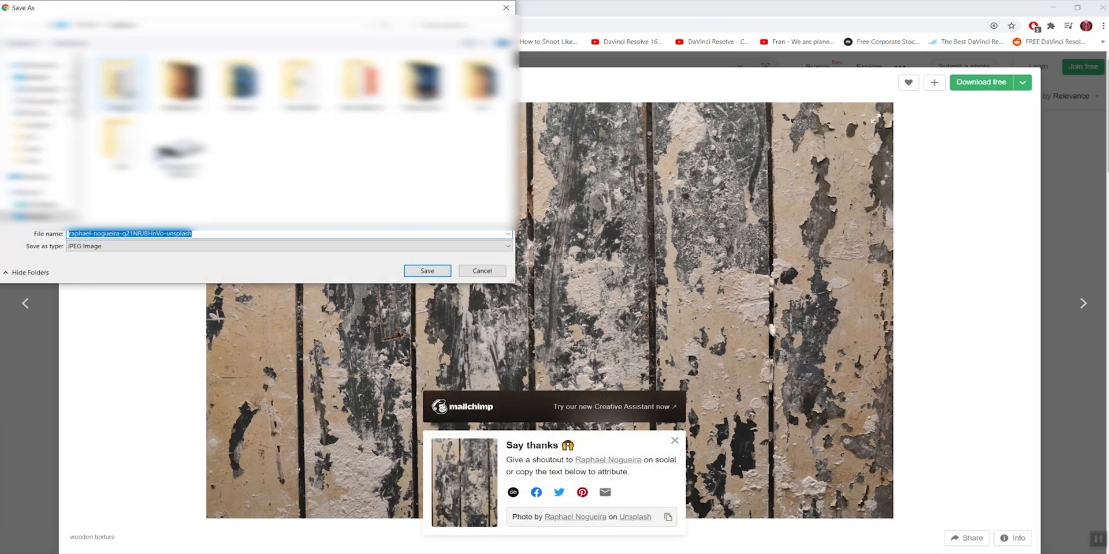
double_click(119, 139)
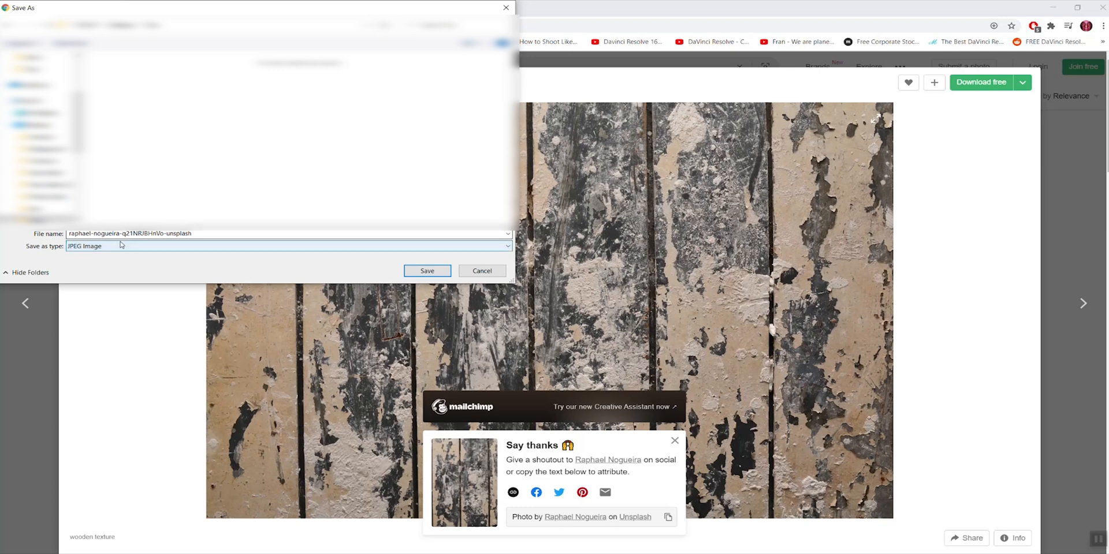
left_click_drag(68, 234, 222, 234)
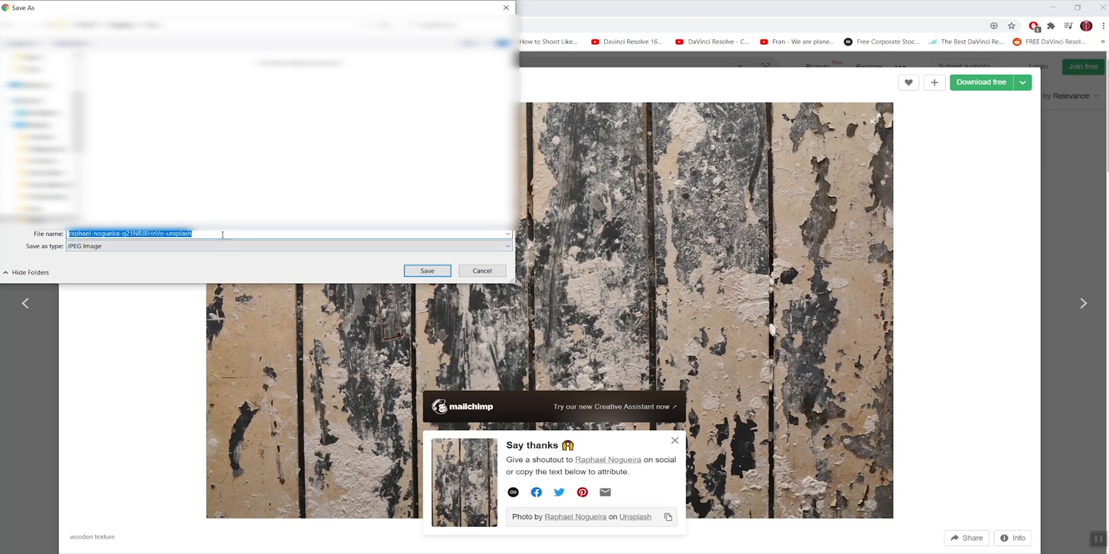
type("unsplash bg")
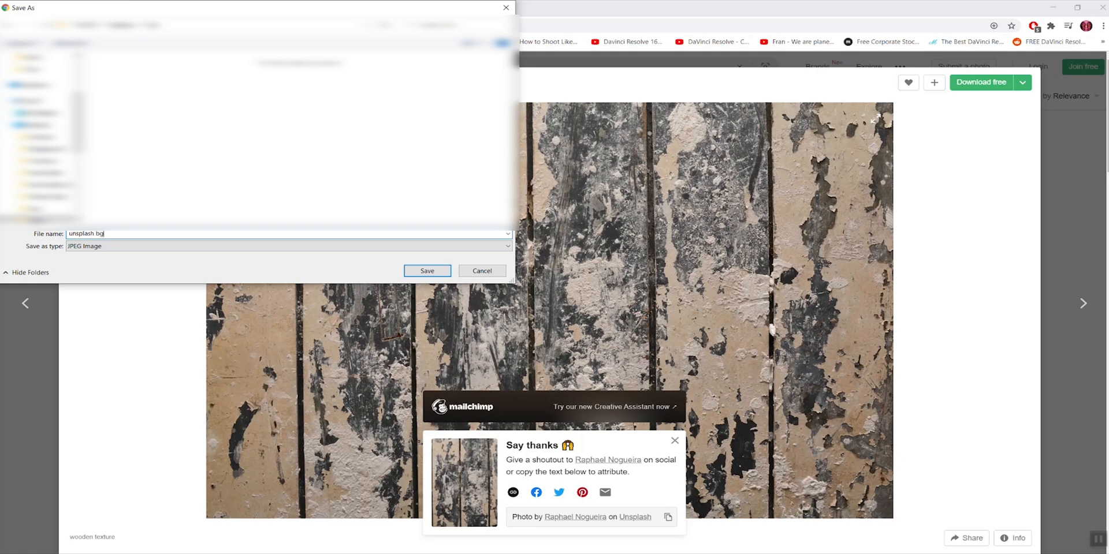
left_click(445, 271)
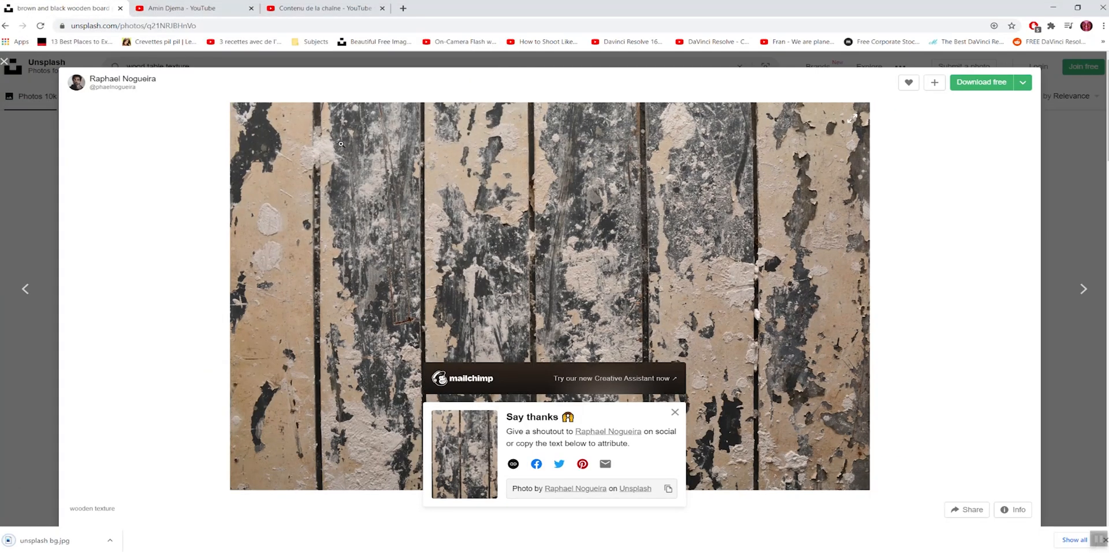
Step: Return to the Thumbnail Generator, upload the "unsplash bg" image and apply it as the background
left_click(326, 8)
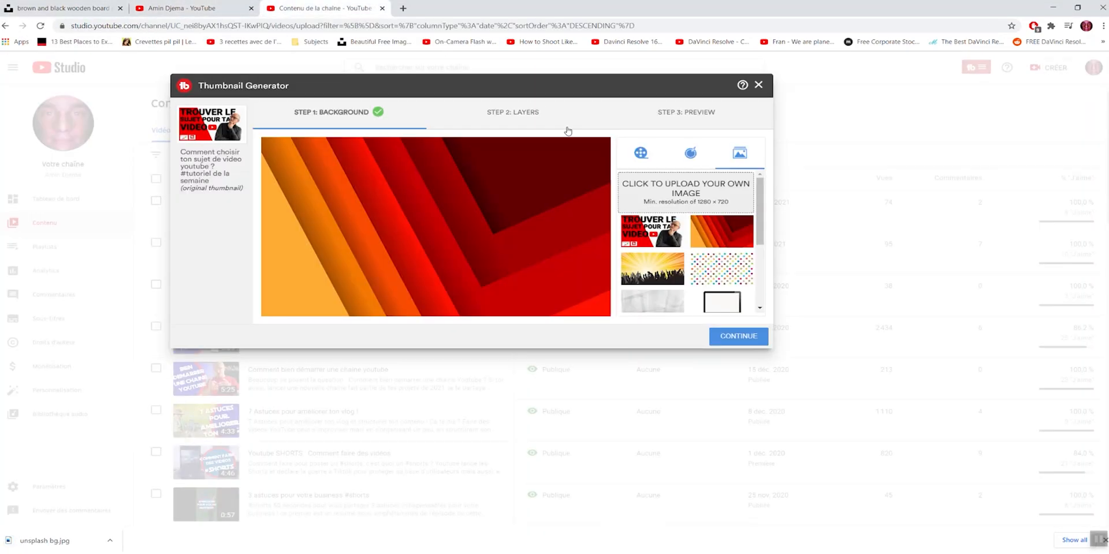
left_click(685, 196)
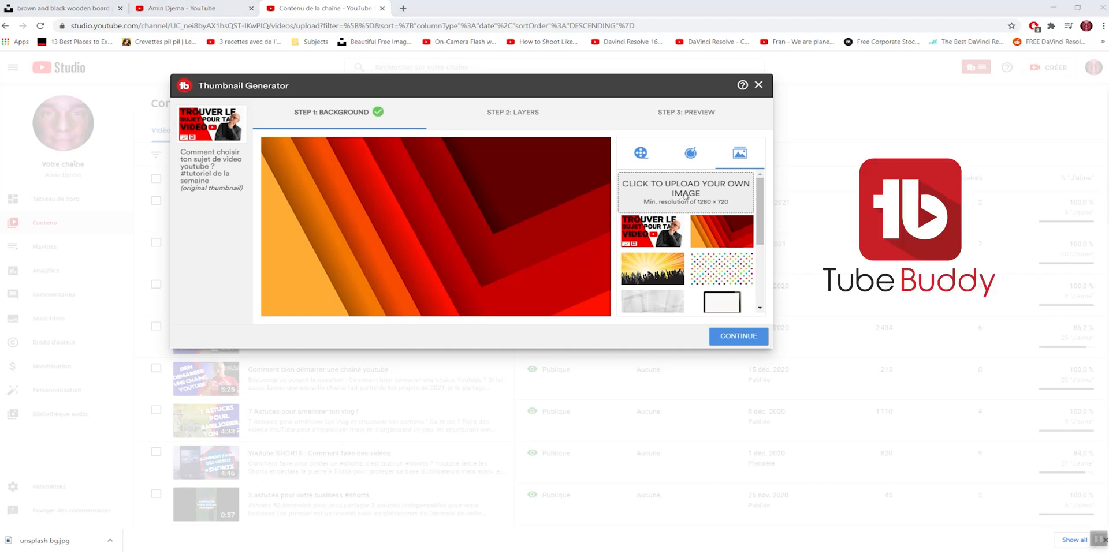
double_click(373, 90)
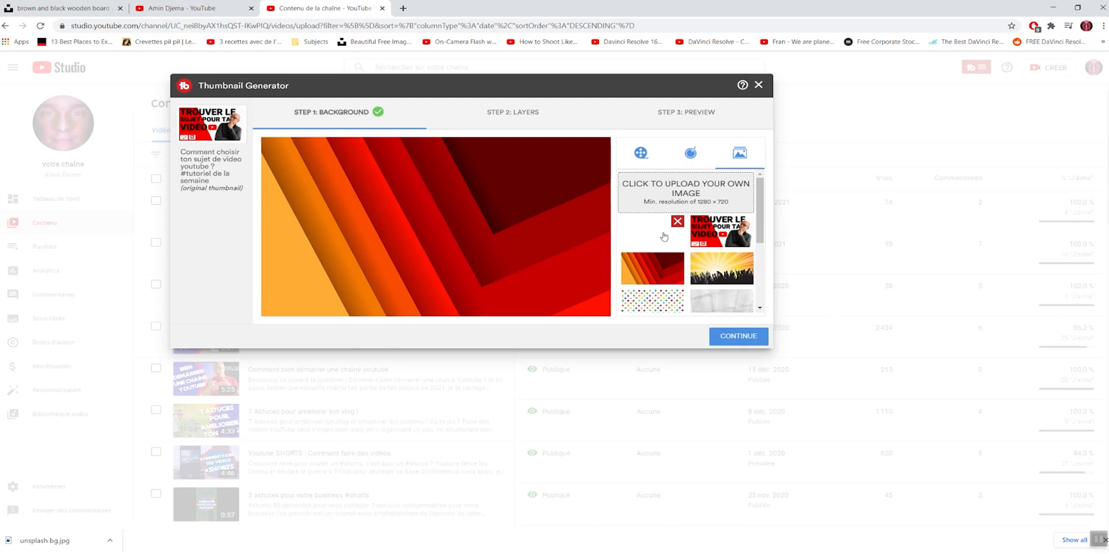
left_click_drag(760, 211, 761, 141)
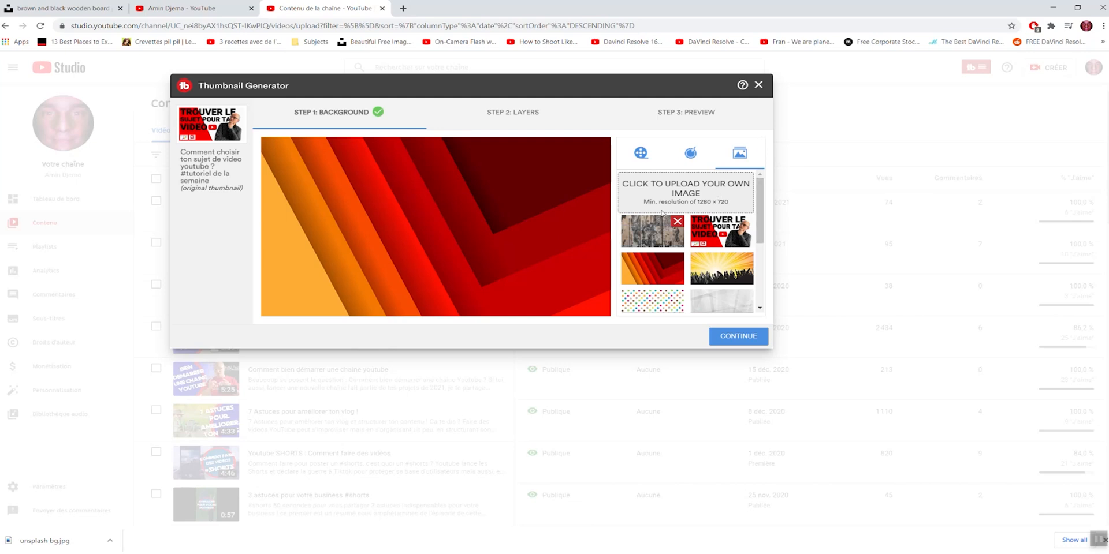
left_click(652, 233)
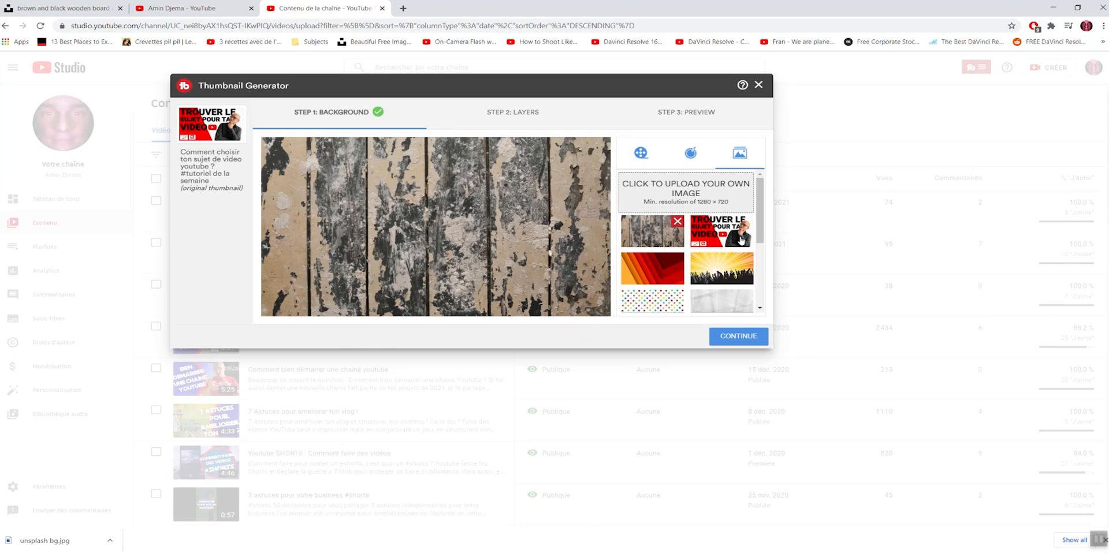
Step: Delete the uploaded wood image and upload the "background" image from the Tuto folder instead
left_click(678, 221)
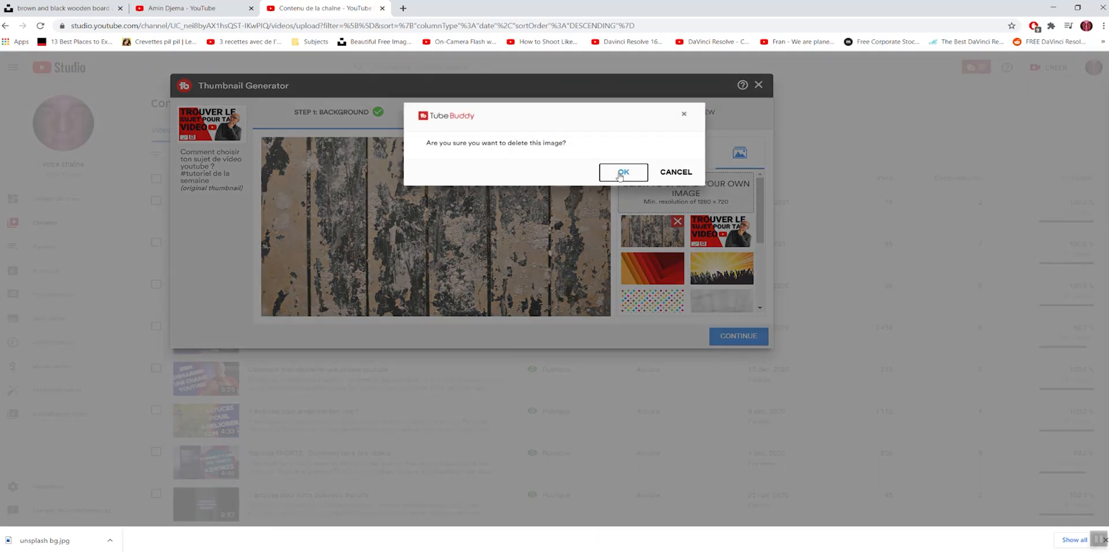
left_click(622, 172)
left_click(691, 198)
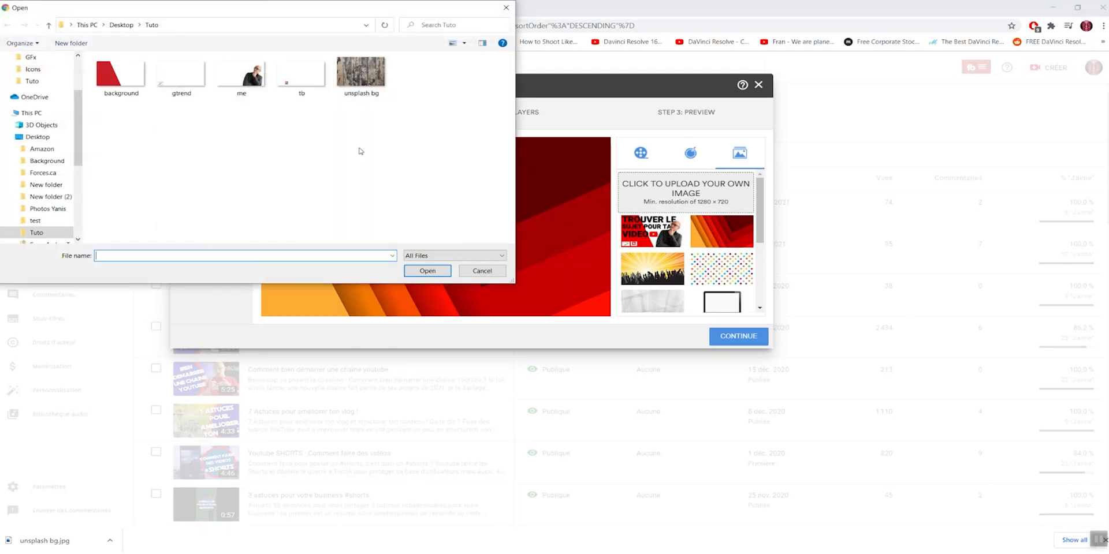
left_click(121, 75)
double_click(118, 82)
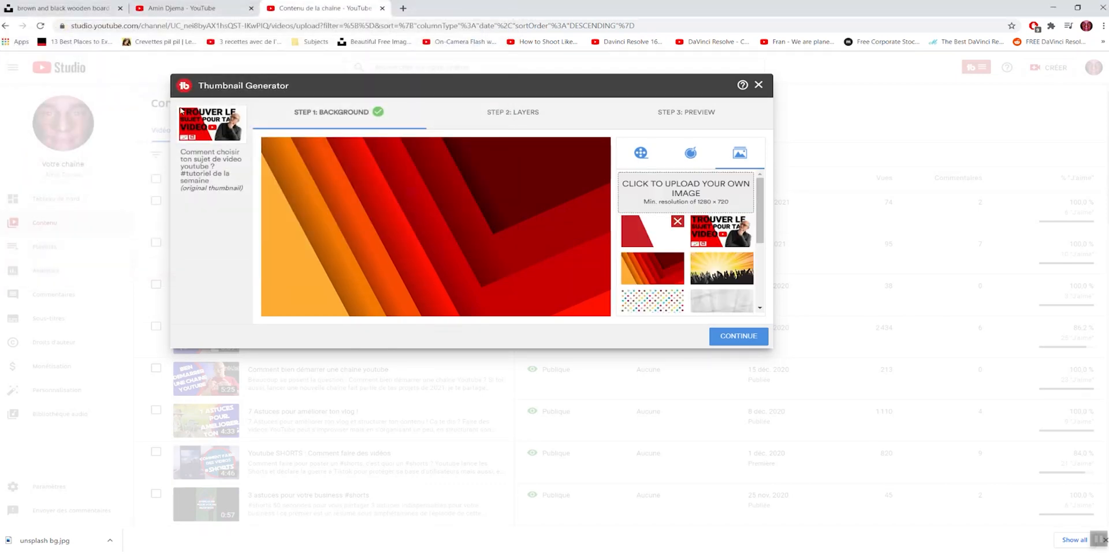
Step: Apply the uploaded red-and-white image as the background and move on to the layers stage
left_click(635, 229)
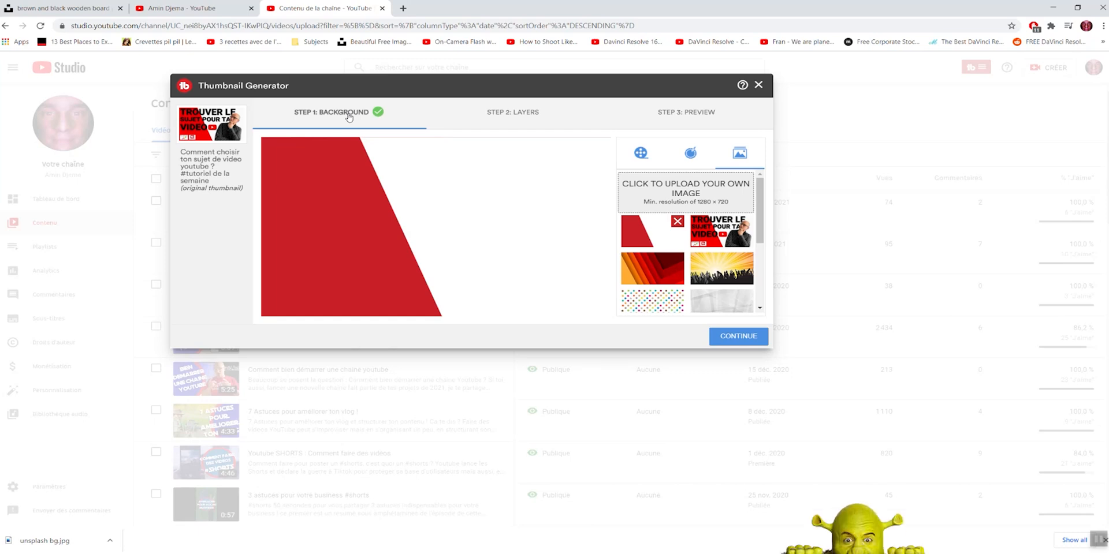
left_click(508, 115)
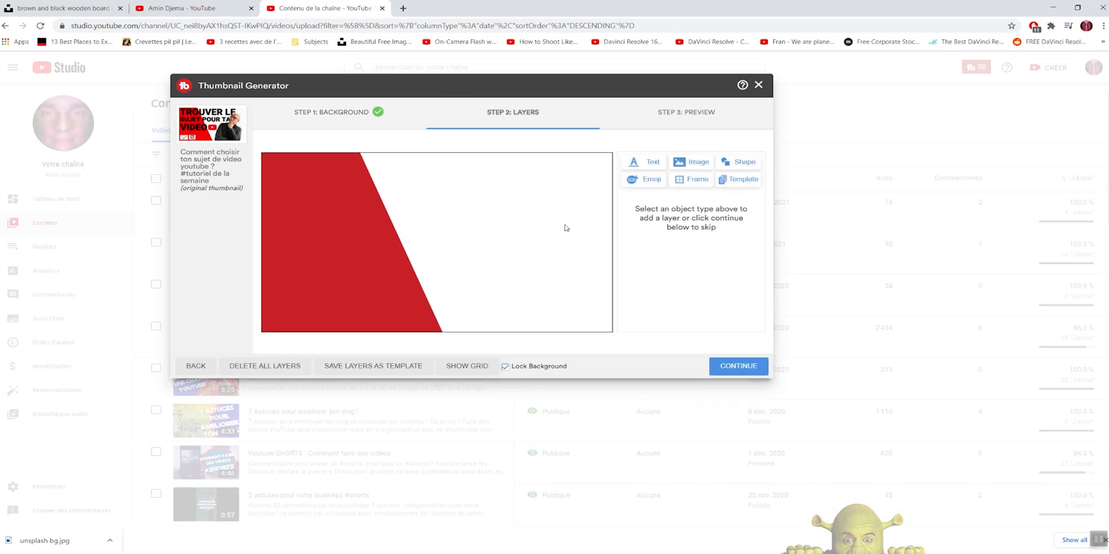
left_click(637, 163)
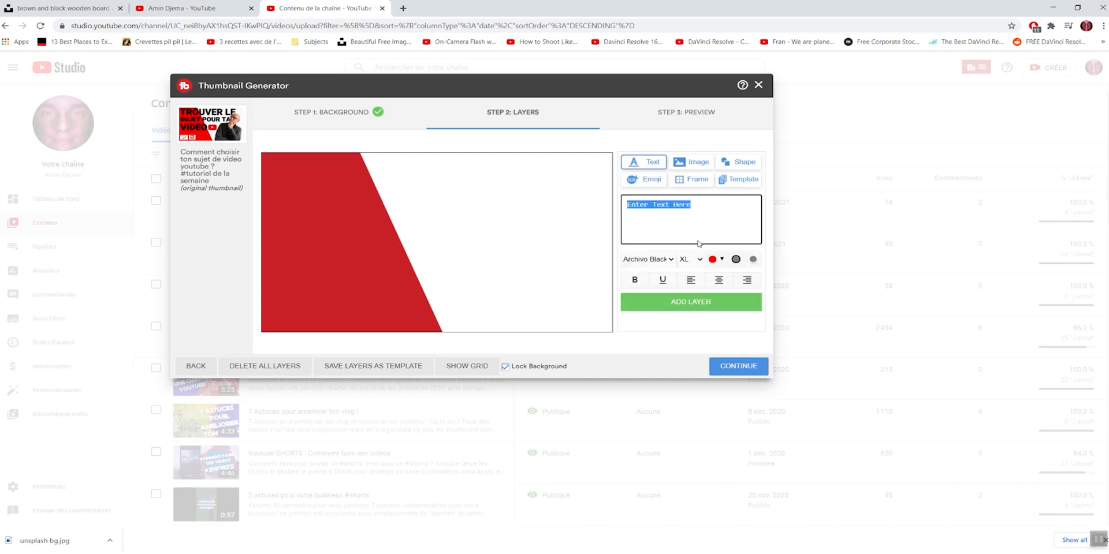
type("bolobolo")
left_click_drag(667, 203, 598, 204)
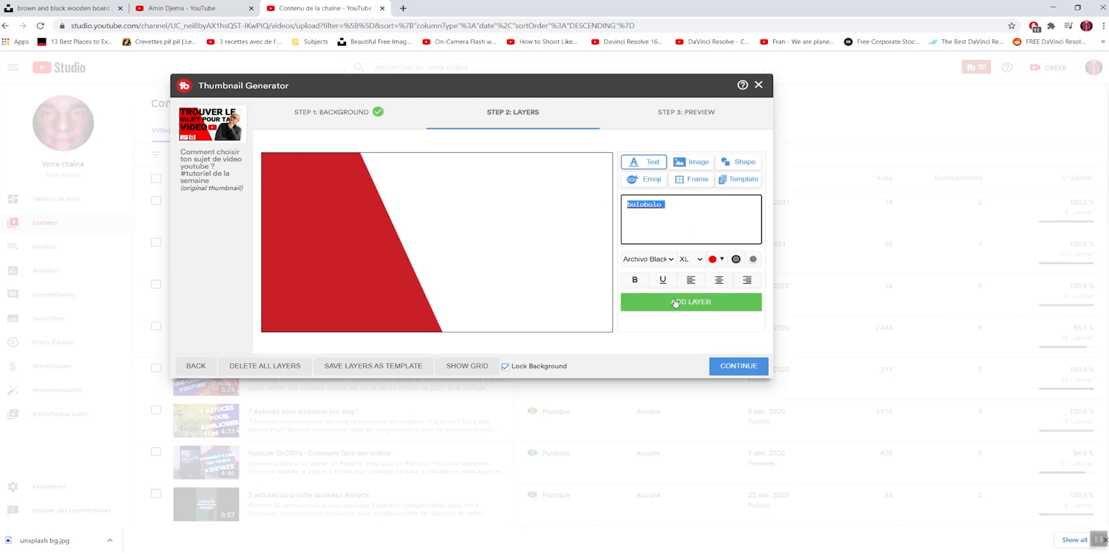
Step: Look through the image, shape, emoji, frame and template layer options
left_click(696, 166)
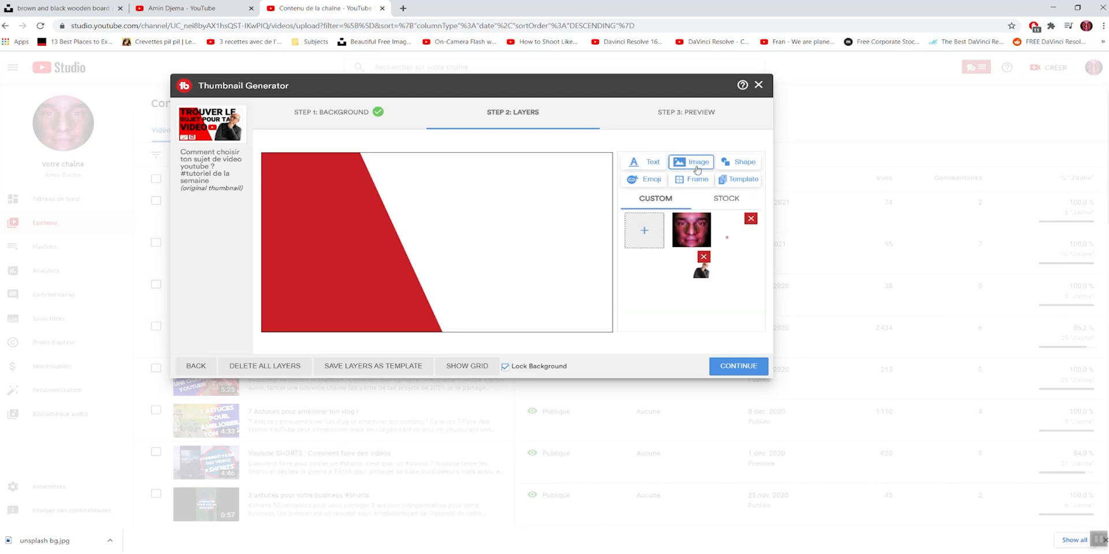
left_click(738, 169)
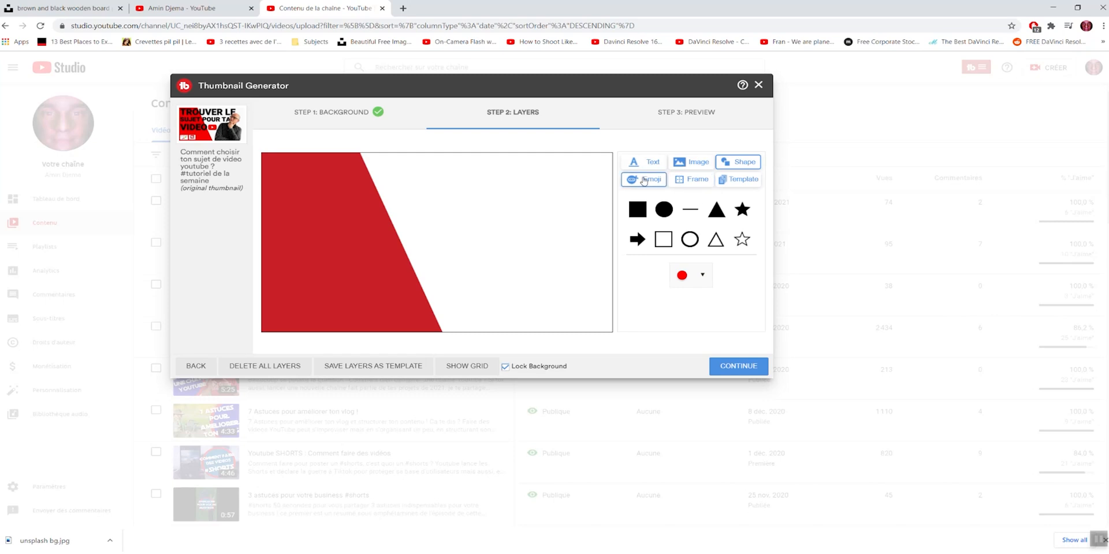
left_click(645, 180)
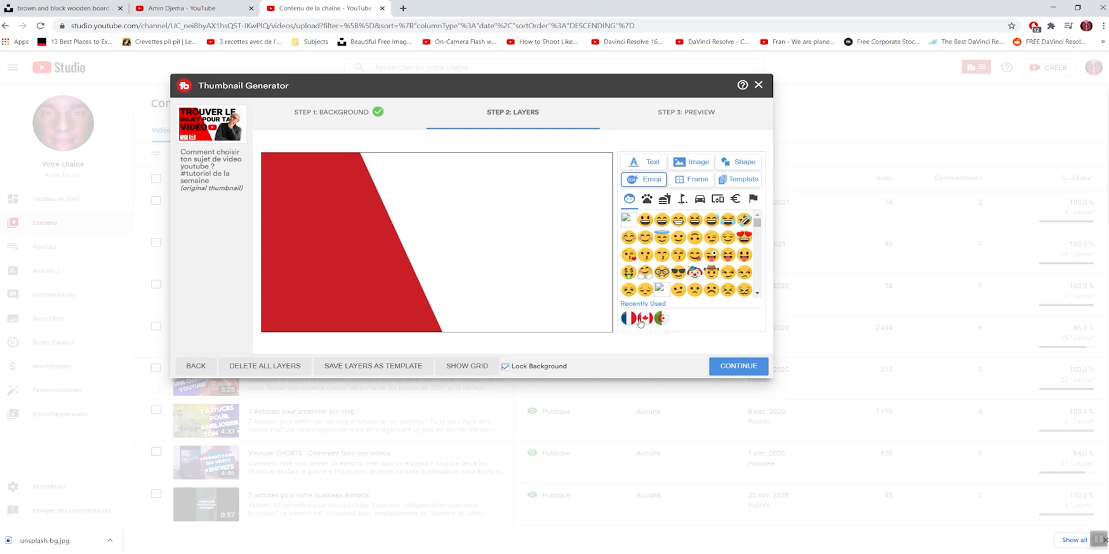
left_click(694, 181)
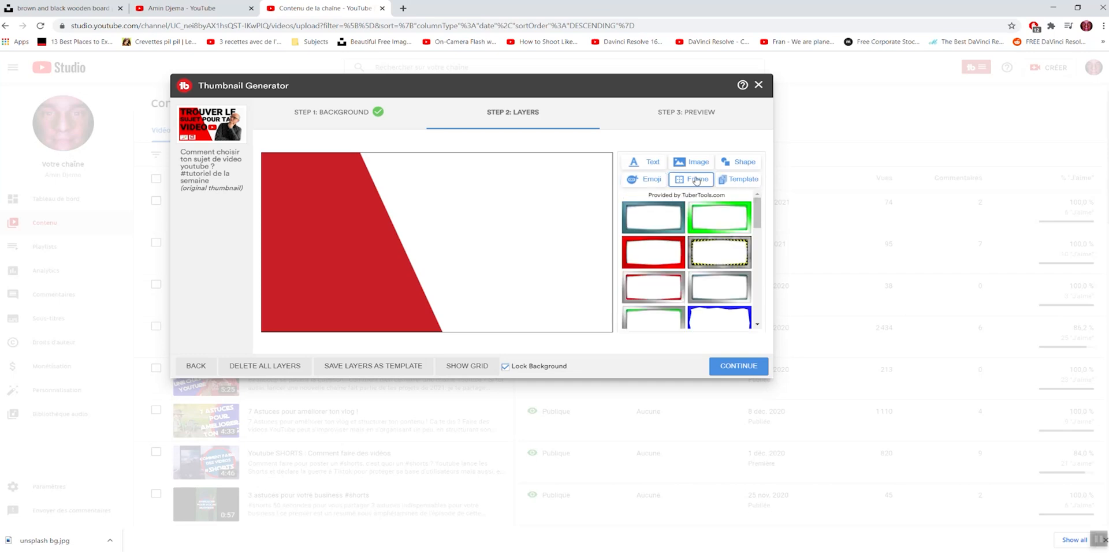
left_click(737, 181)
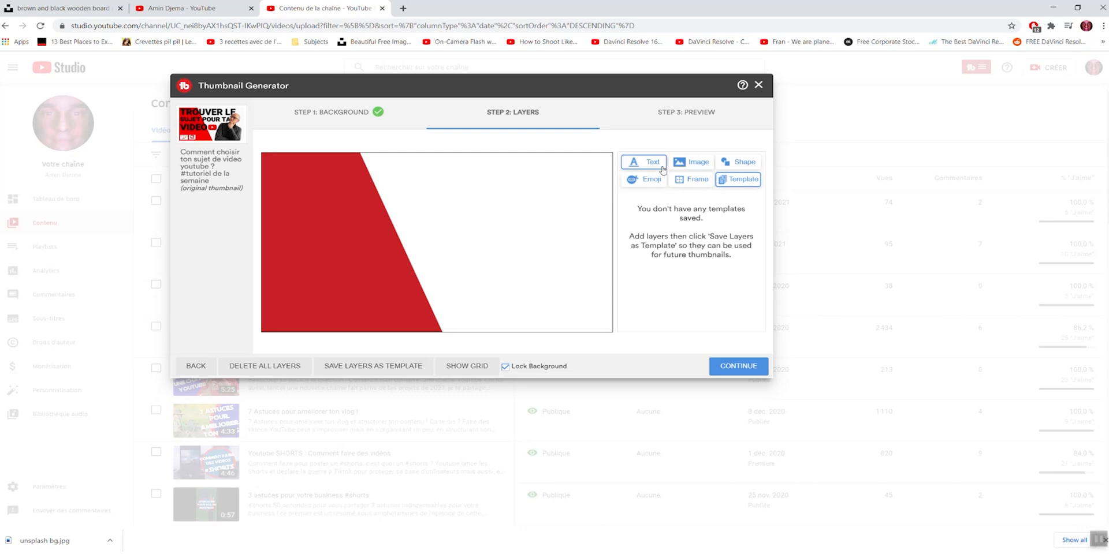
Step: Add the custom cutout of the man in the striped shirt as an image layer, scaled down over the red area's diagonal edge
left_click(685, 164)
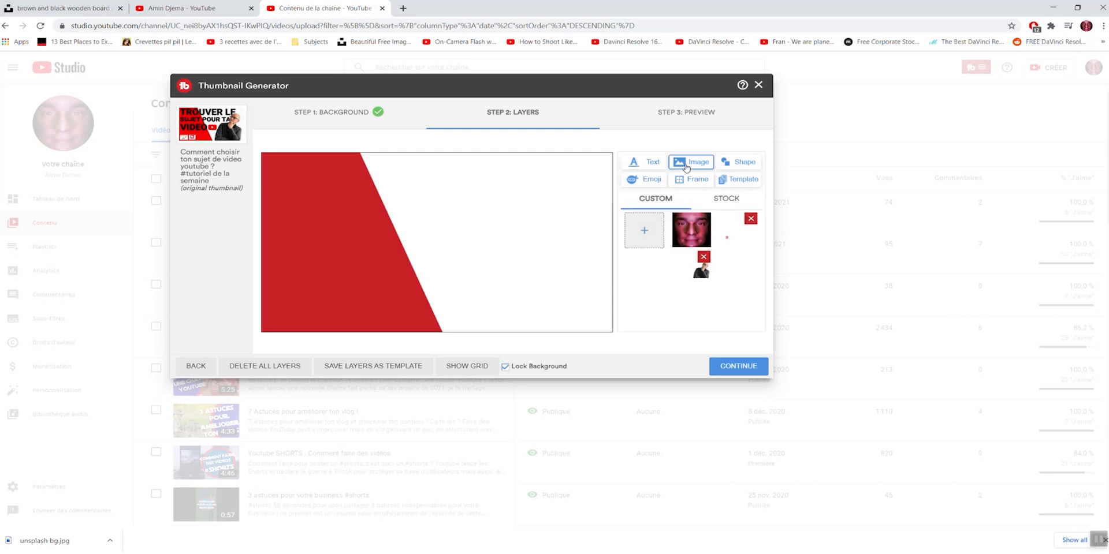
left_click(700, 275)
left_click_drag(511, 278, 530, 277)
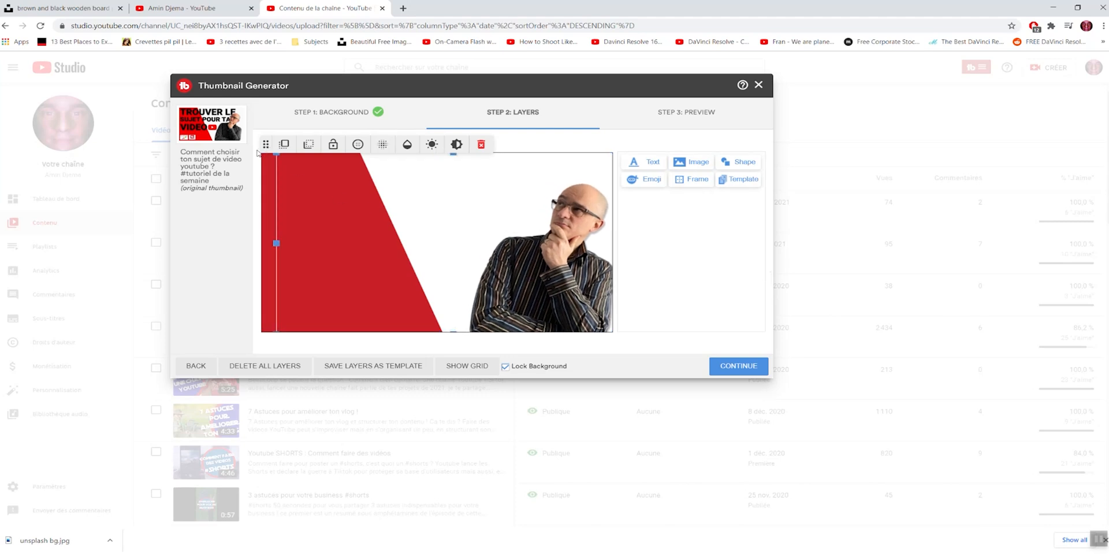
left_click_drag(280, 157, 350, 221)
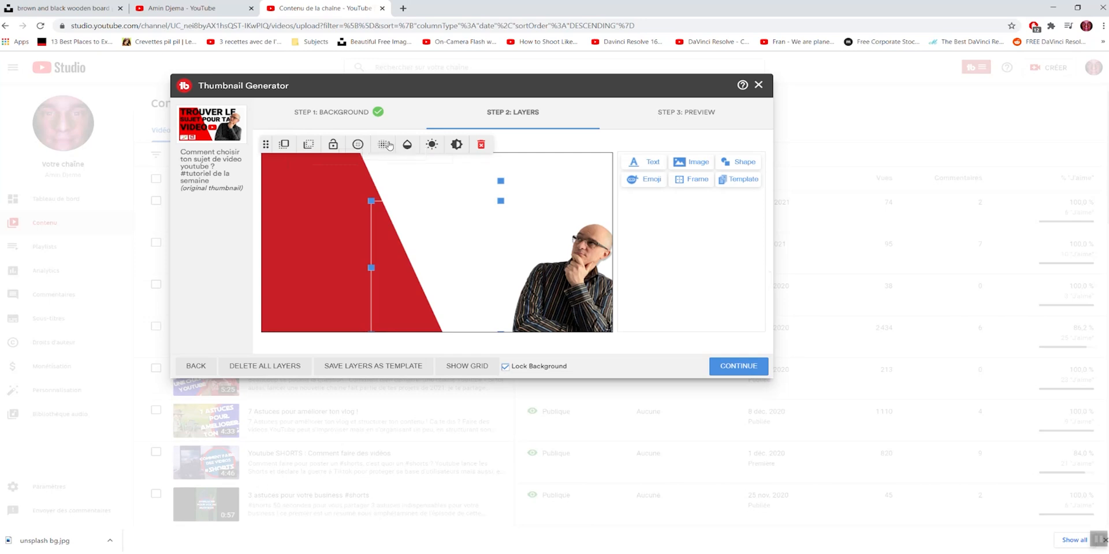
left_click_drag(549, 275, 373, 250)
Step: Try the outline and shadow effects on the man's image
left_click(382, 144)
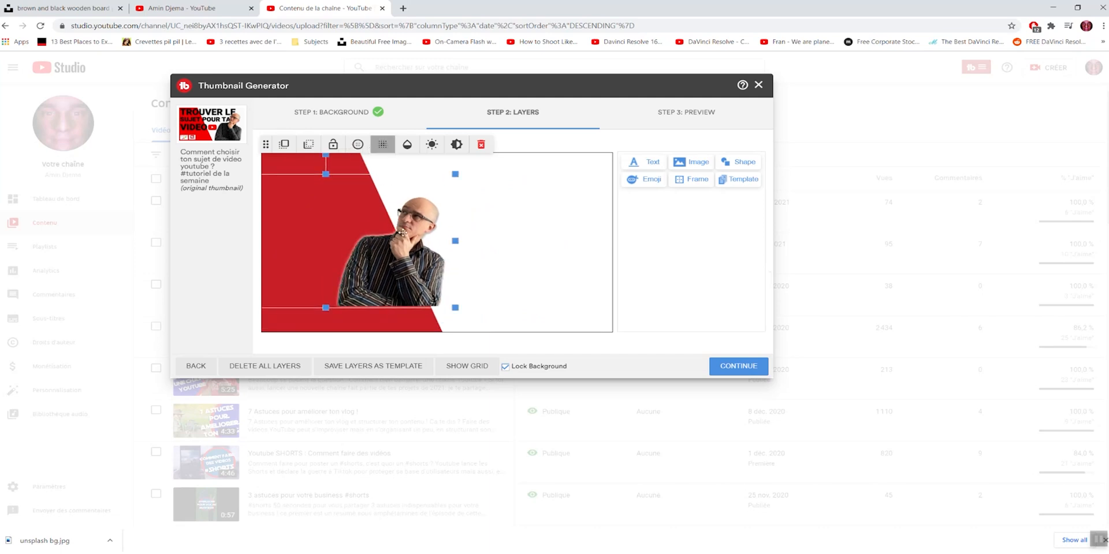
left_click(356, 147)
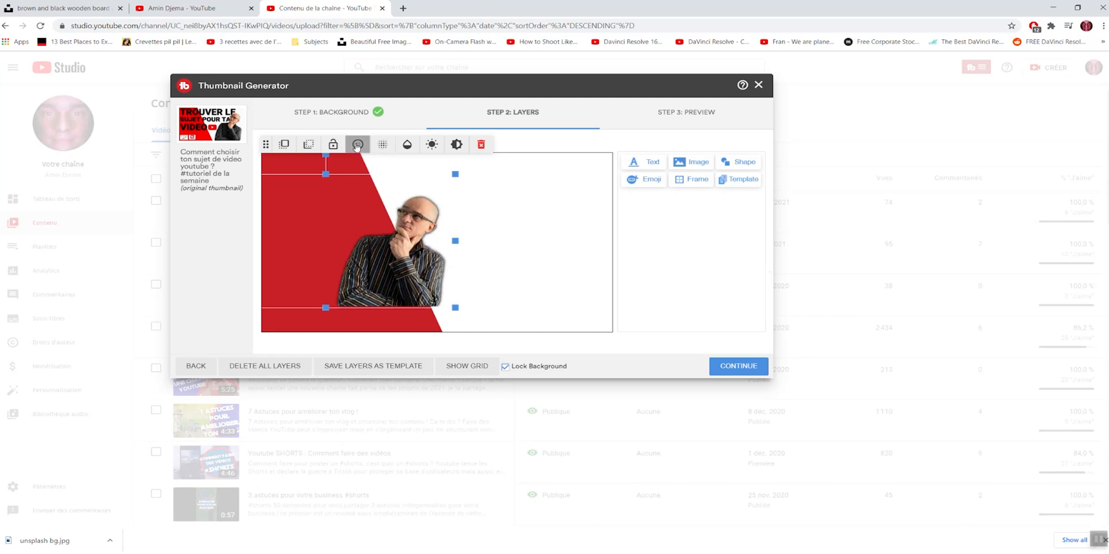
left_click(387, 147)
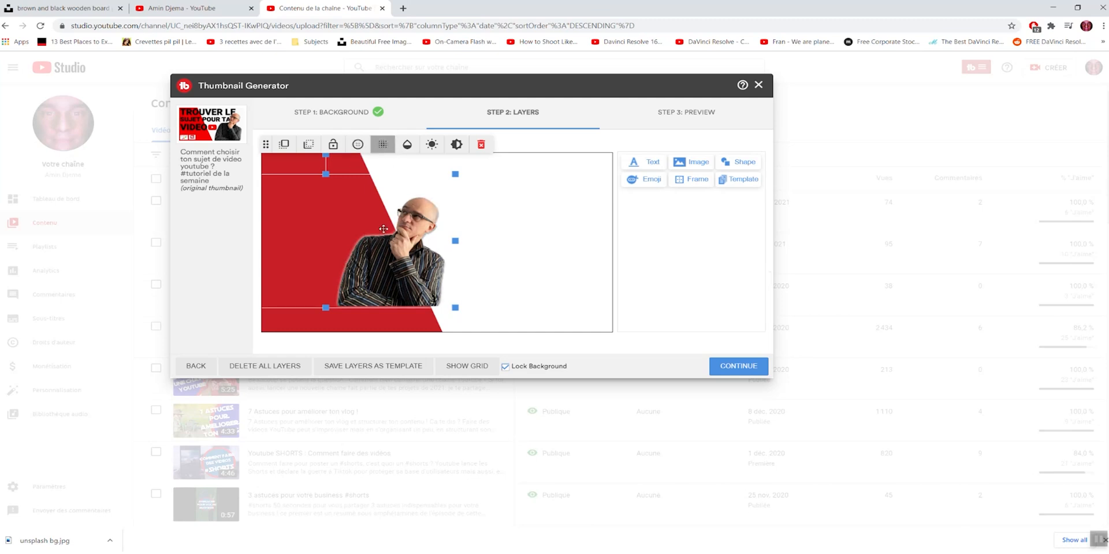
left_click(356, 148)
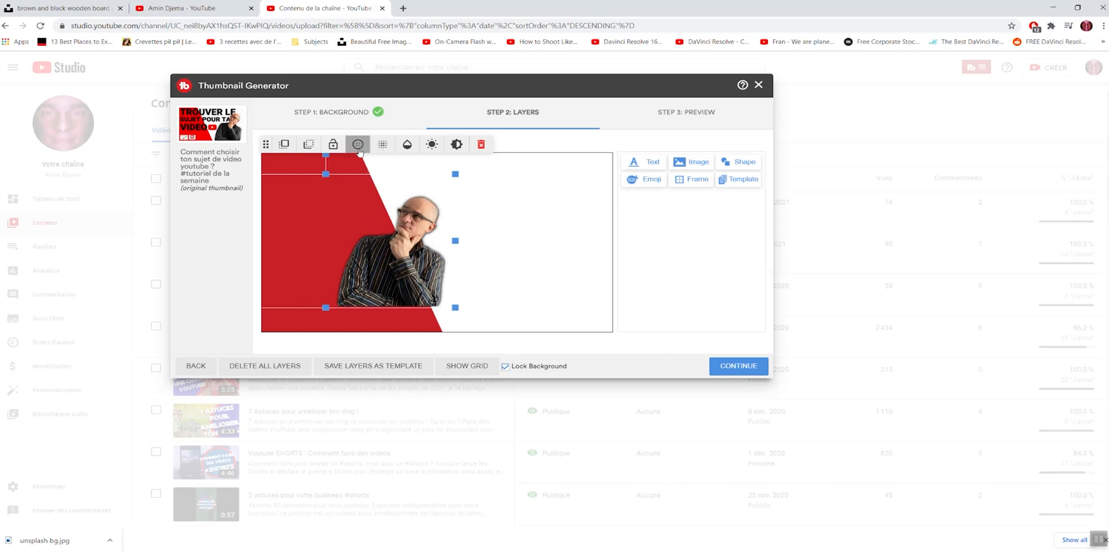
Step: Try the opacity, brightness and contrast adjustments on the man's image, leaving them at 100%, 0 and 0
left_click(408, 146)
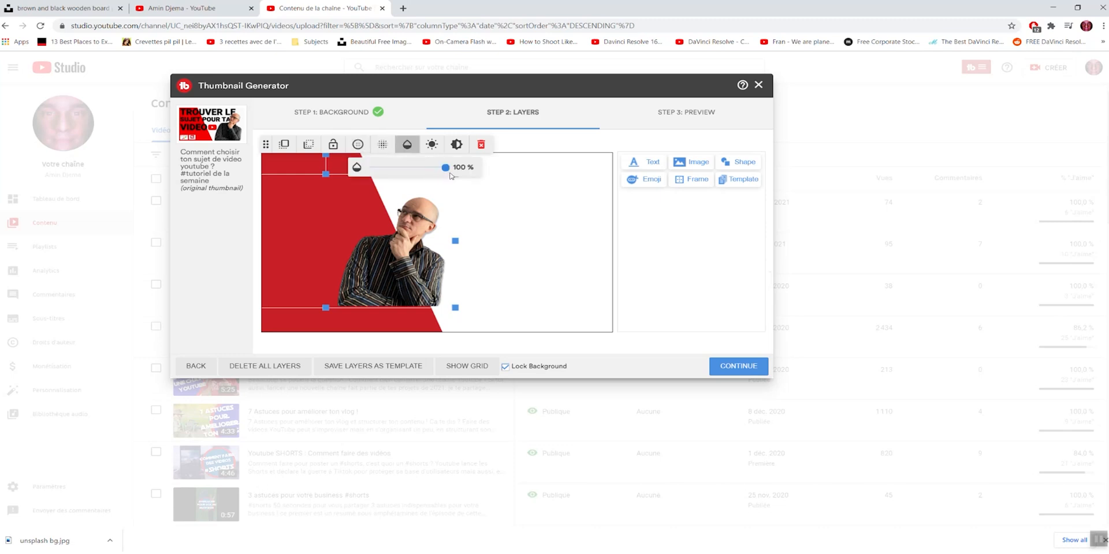
mouse_move(446, 168)
left_mouse_down()
mouse_move(411, 168)
mouse_move(454, 168)
left_mouse_up()
left_click(430, 144)
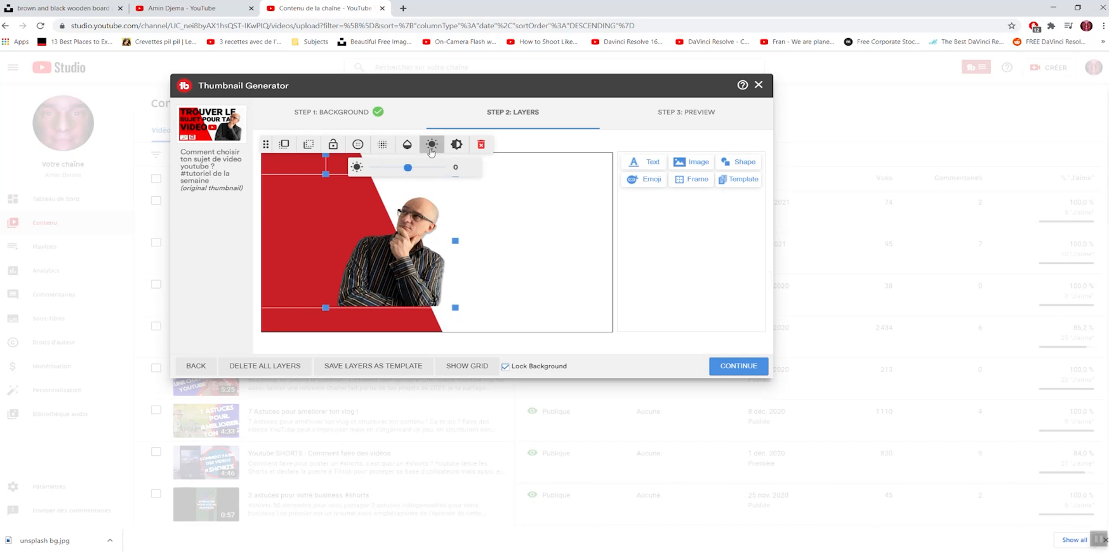
left_click(415, 168)
left_click_drag(415, 174, 409, 173)
left_click(457, 146)
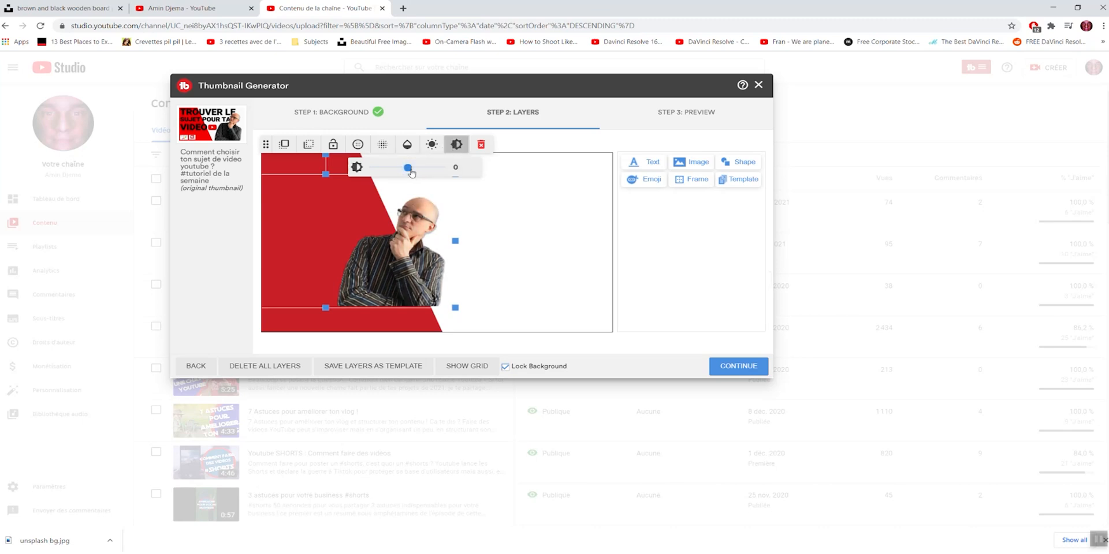
left_click_drag(408, 169, 409, 168)
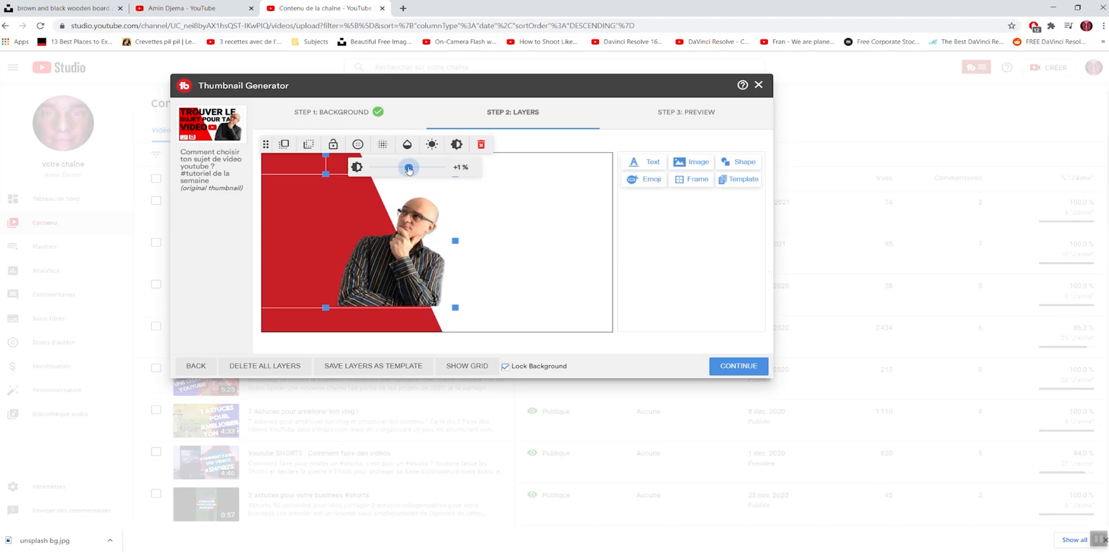
left_click_drag(409, 169, 408, 168)
Step: Move the man's image to the thumbnail's lower-right corner and enlarge it
left_click_drag(394, 246, 561, 270)
left_click_drag(363, 198, 316, 161)
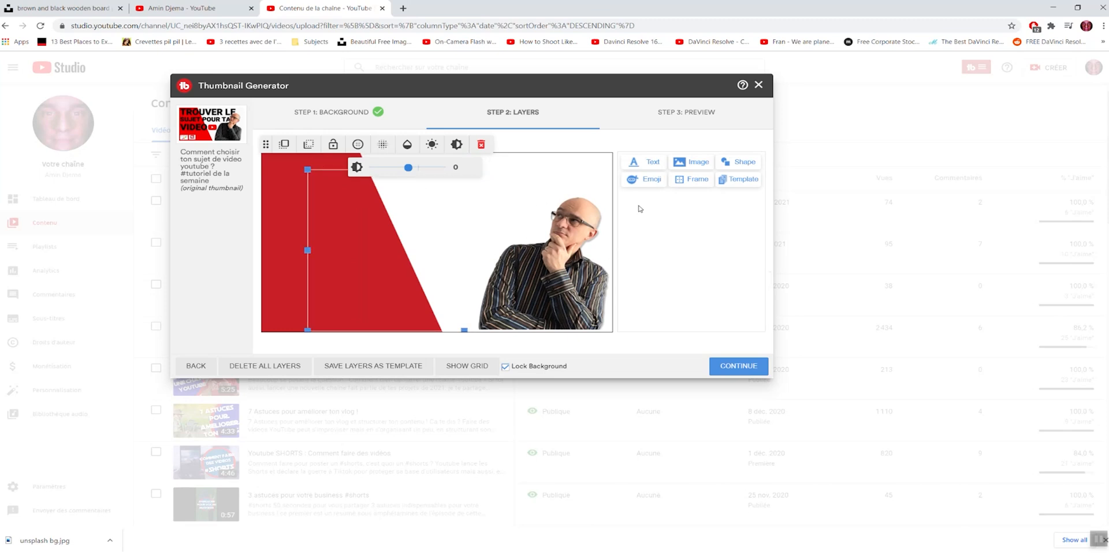
Step: Start a text layer reading "Comment faire ta superbe miniature avec Tubebuddy !"
left_click(649, 164)
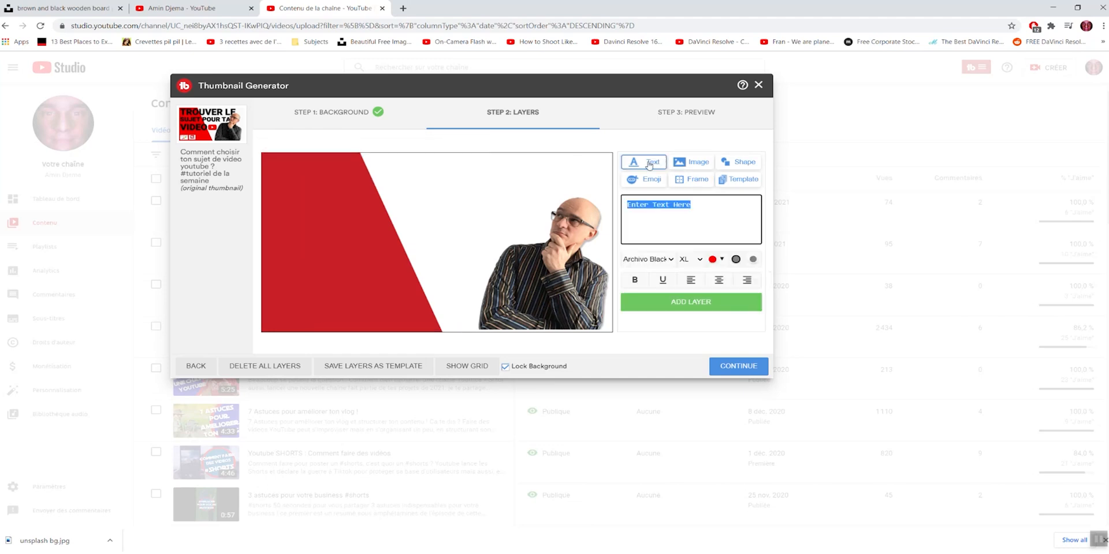
type("Comment faite")
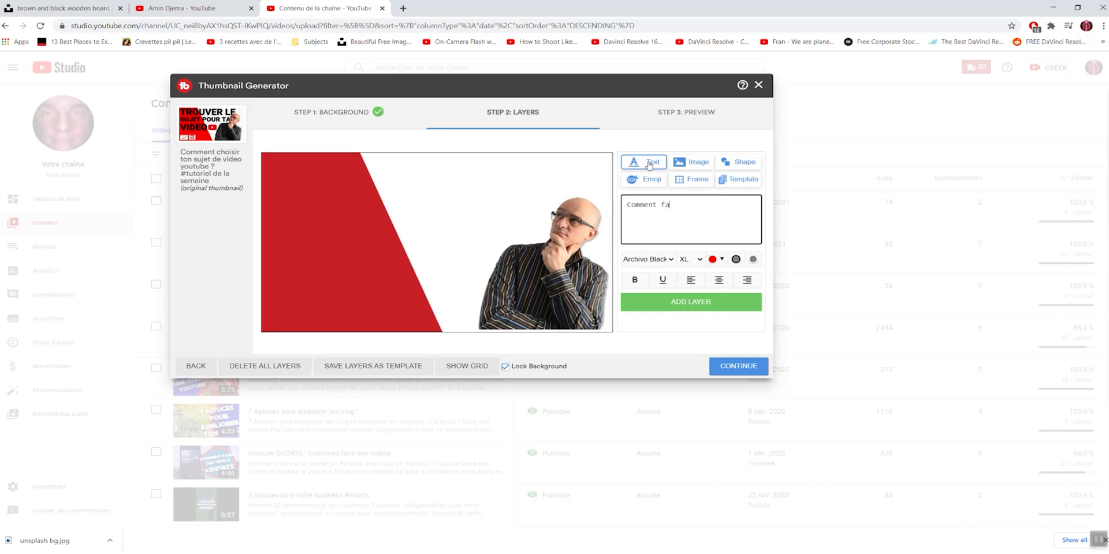
key("BackSpace")
key("BackSpace")
type("re tas")
key("BackSpace")
key("BackSpace")
type("superbe miniature avec Tubew")
key("BackSpace")
type("buddy !")
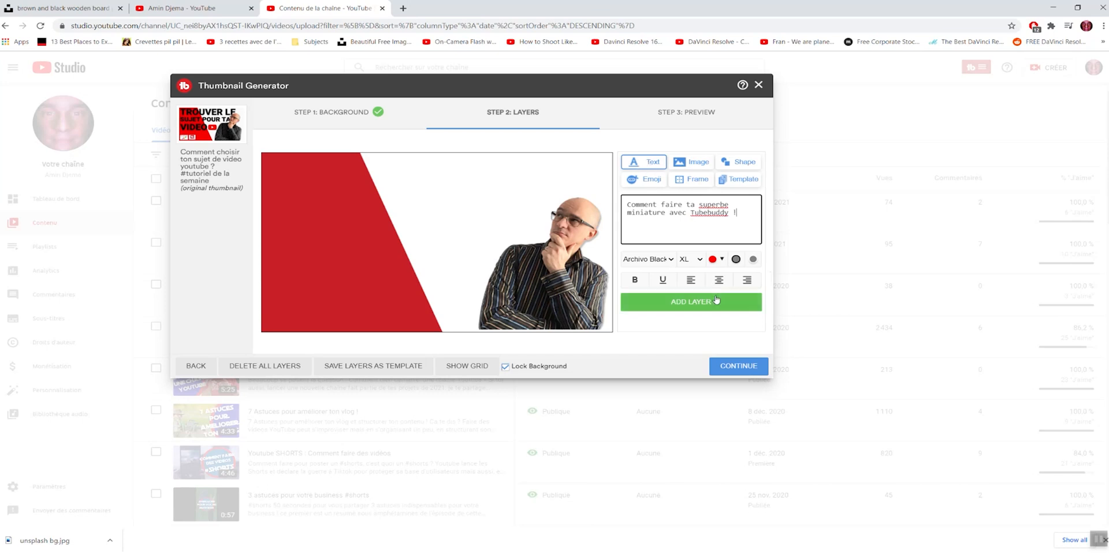
Step: Set the text's font to Rubik Mono One and its colour to black (#000000)
left_click(672, 261)
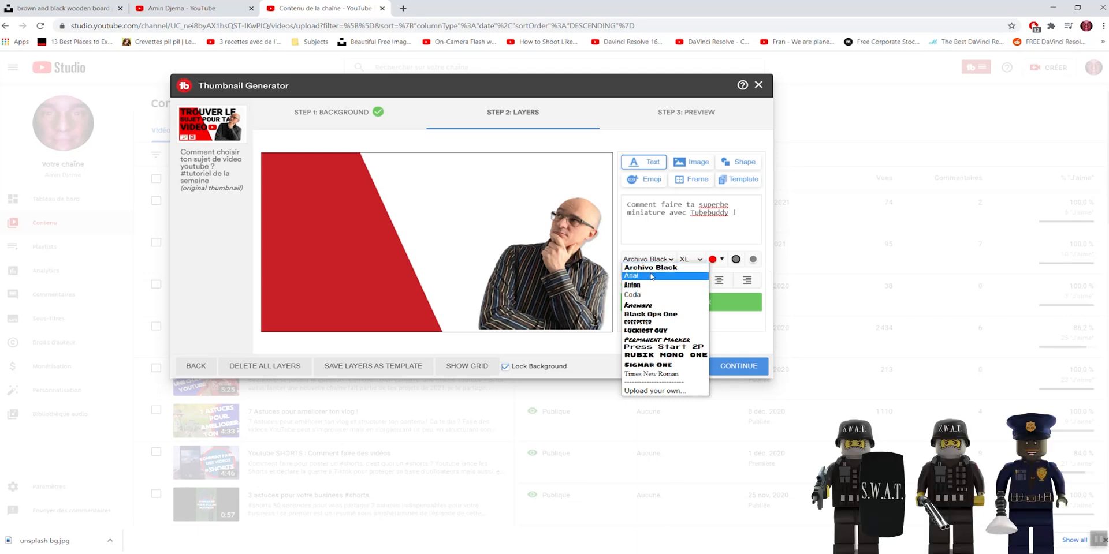
left_click(665, 355)
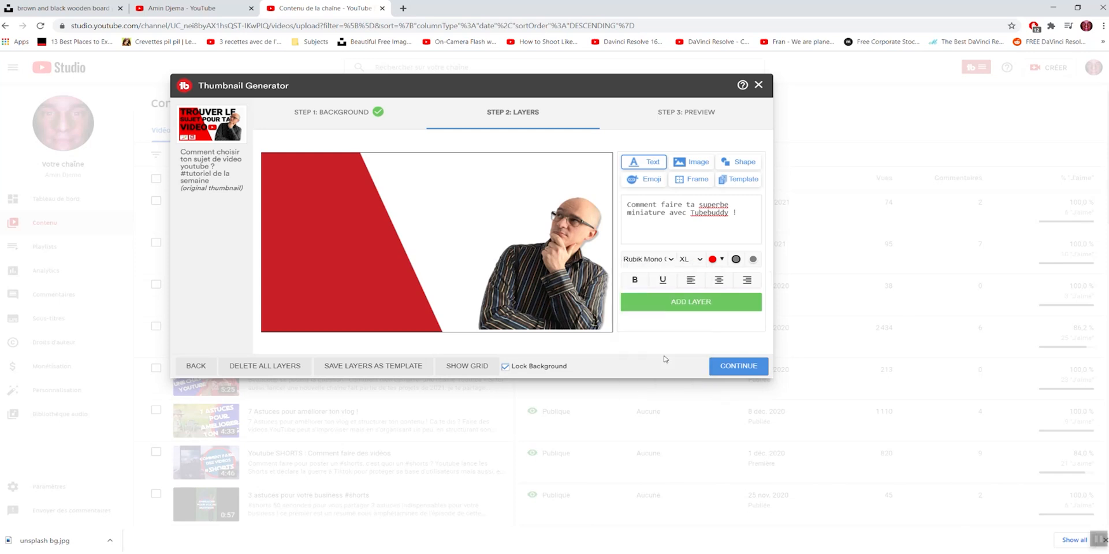
left_click(723, 263)
left_click(712, 363)
left_click_drag(714, 364, 712, 372)
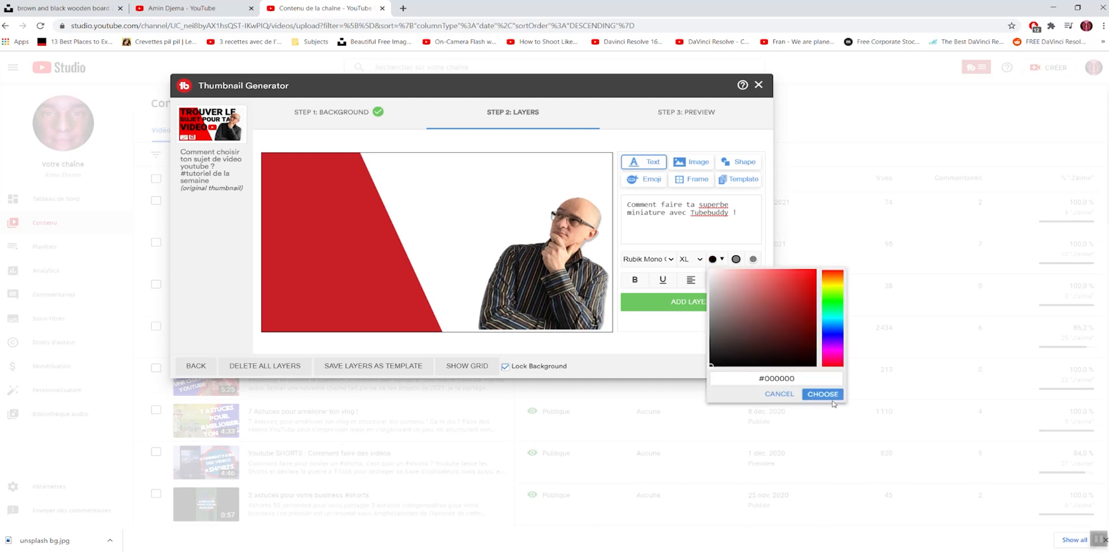
left_click(831, 396)
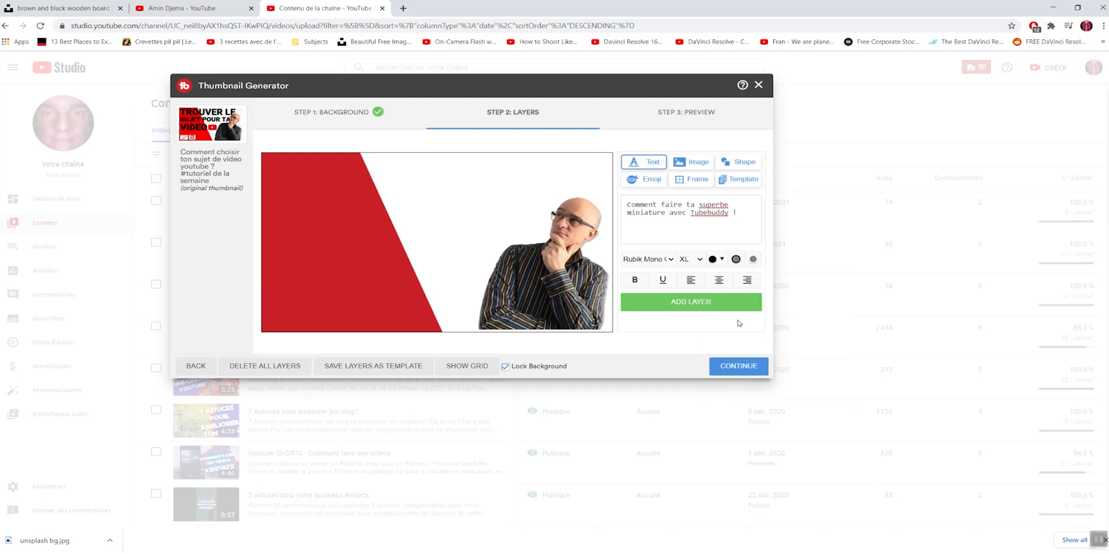
Step: Change the text colour to a medium green
left_click(722, 261)
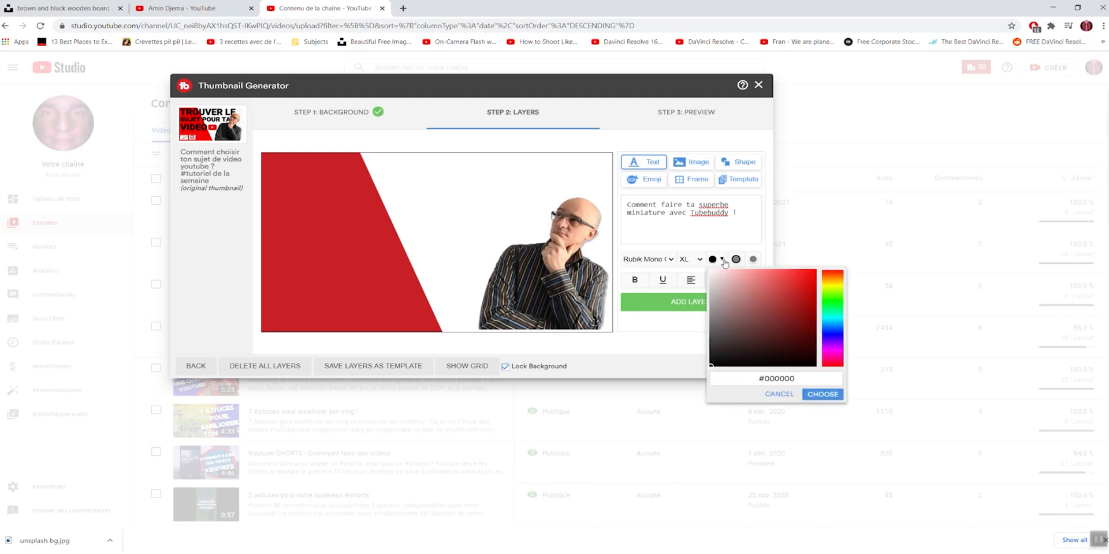
left_click(833, 297)
left_click(777, 300)
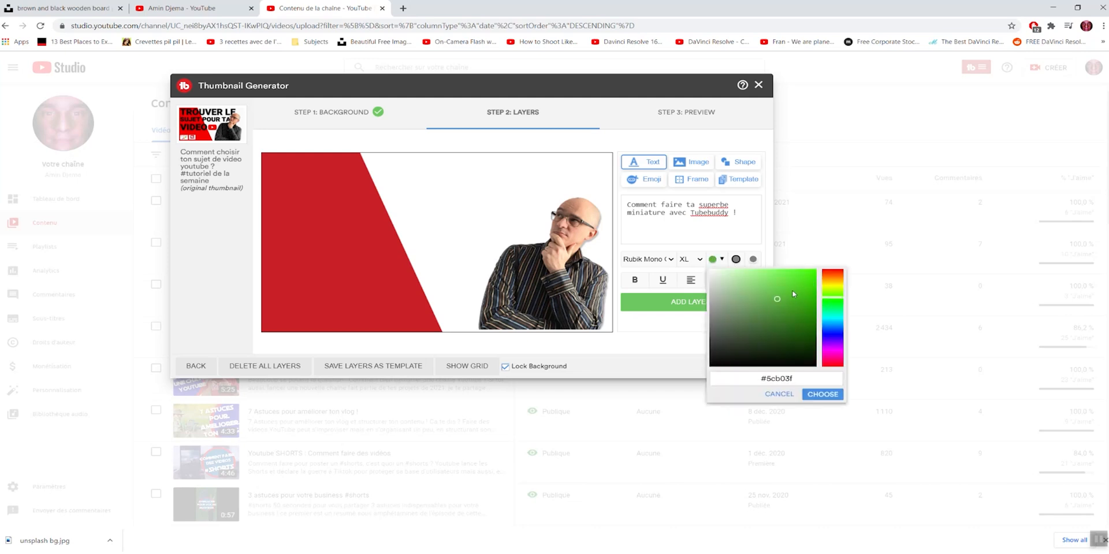
left_click(774, 304)
left_click(821, 395)
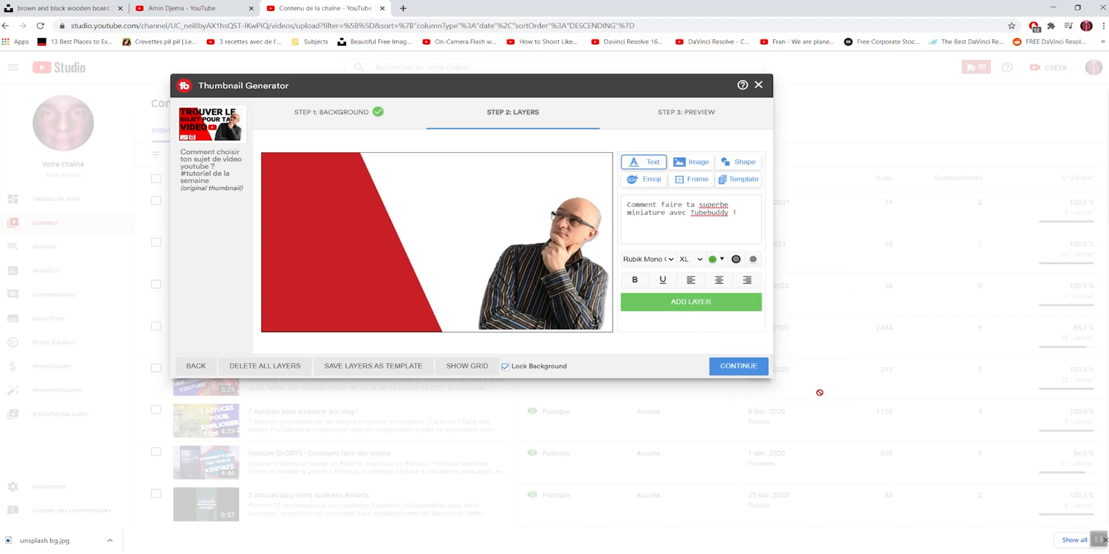
Step: Add the text layer to the thumbnail and position it so it starts near the upper-left corner
left_click(698, 310)
left_click_drag(440, 208, 419, 189)
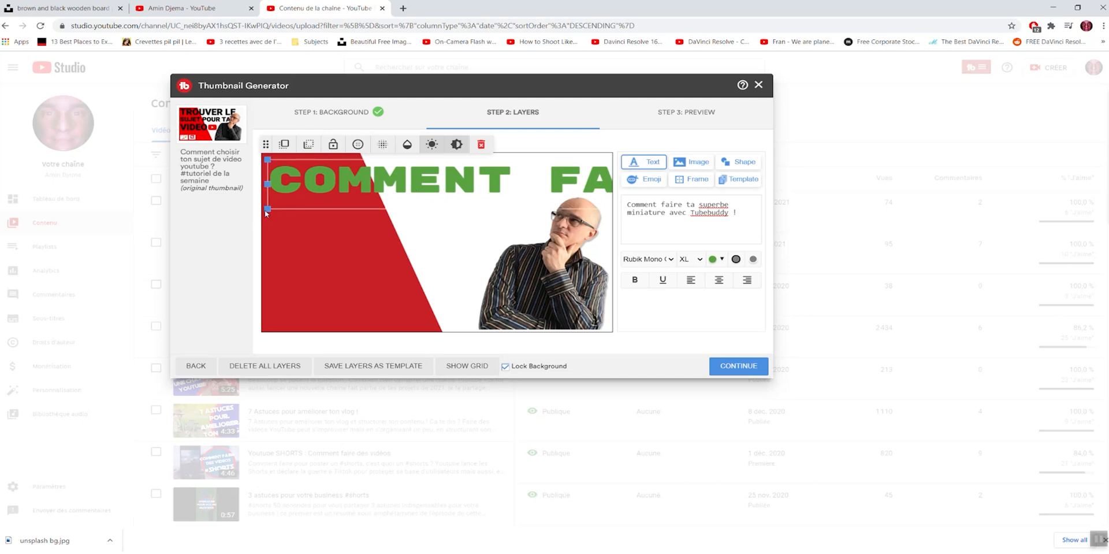
mouse_move(272, 206)
left_mouse_down()
mouse_move(465, 205)
mouse_move(275, 208)
left_mouse_up()
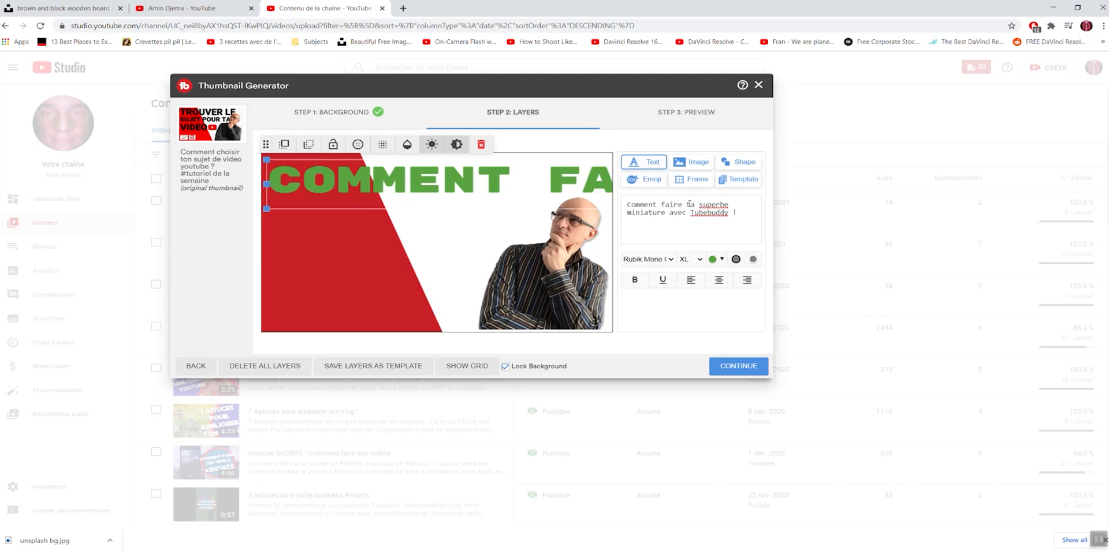
Step: Set the title text's size to L
left_click(692, 259)
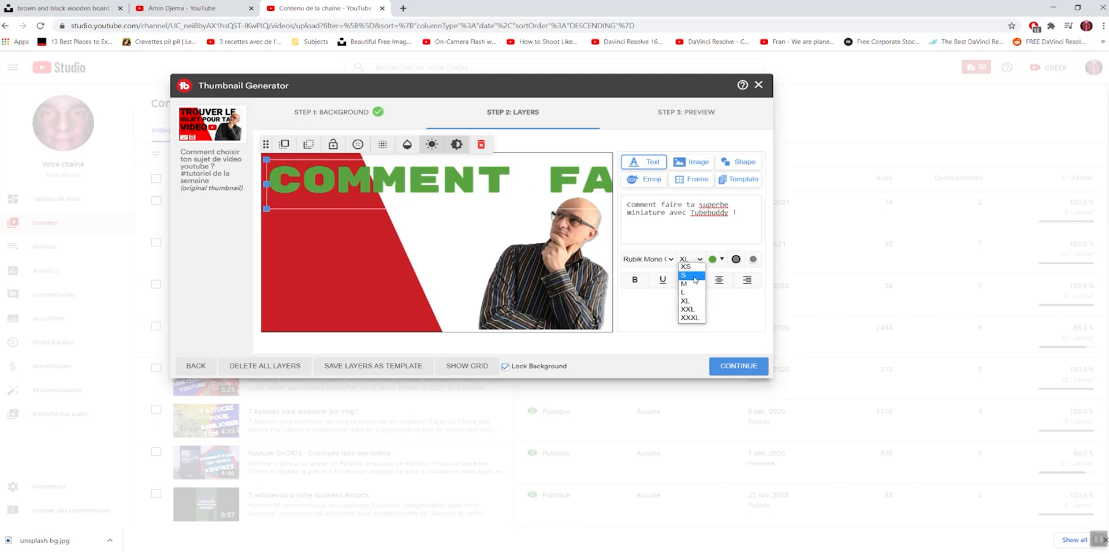
left_click(692, 295)
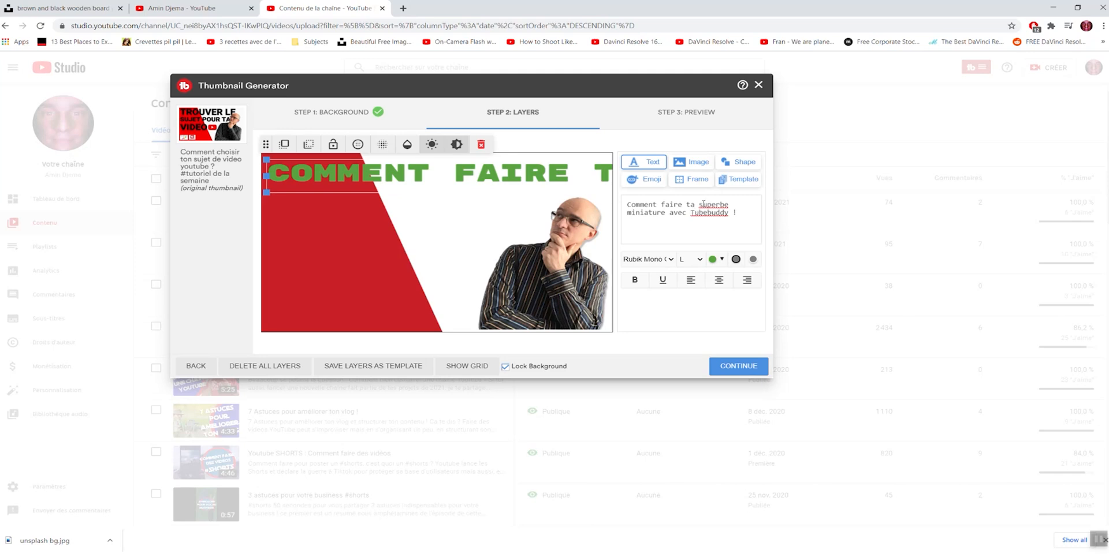
Step: Break the title text into five lines: "Comment faire", "ta superbe", "miniature", "avec" and "Tubebuddy !"
left_click(687, 205)
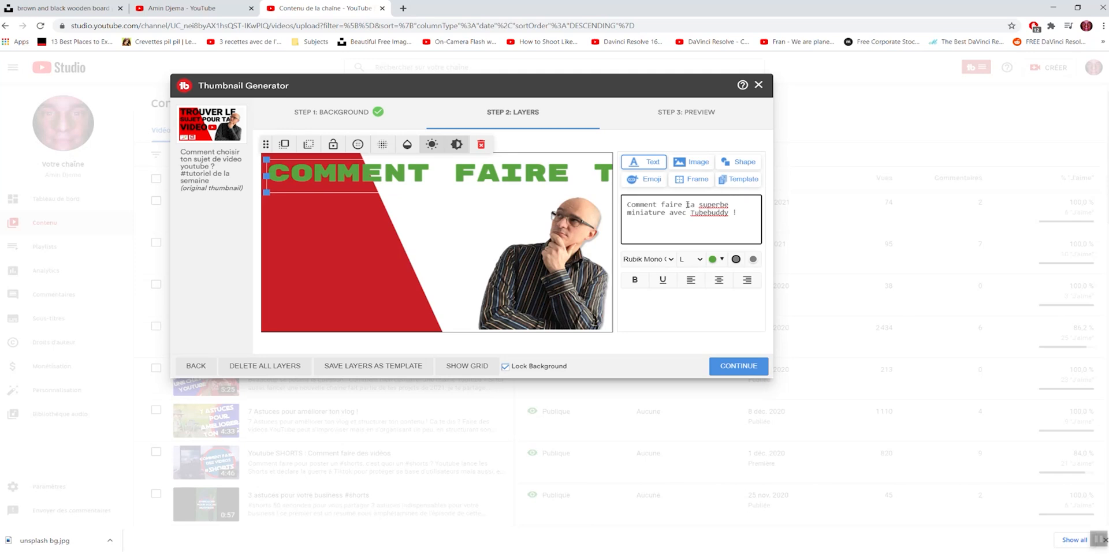
key("Return")
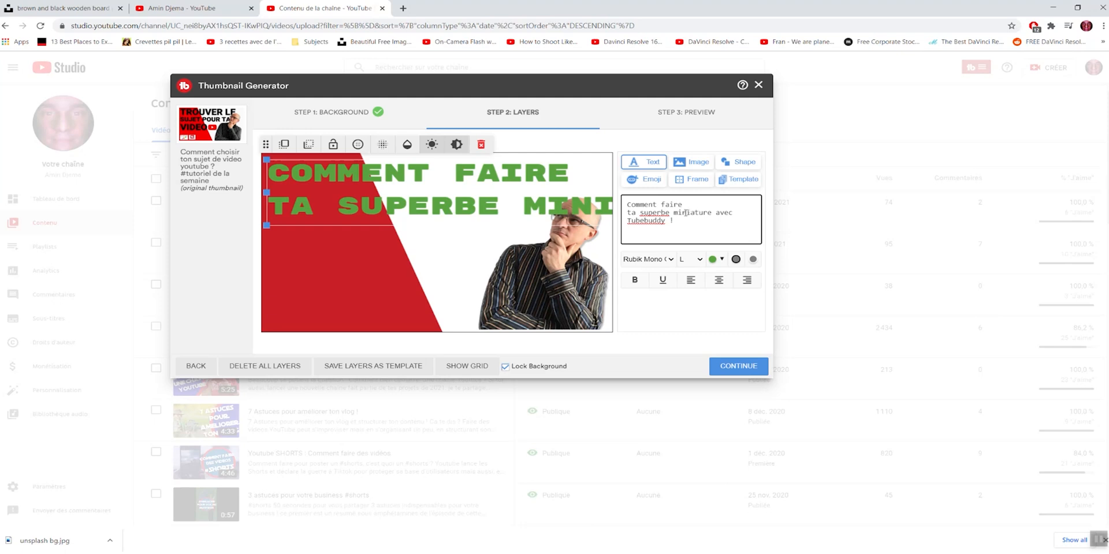
left_click(675, 214)
key("Return")
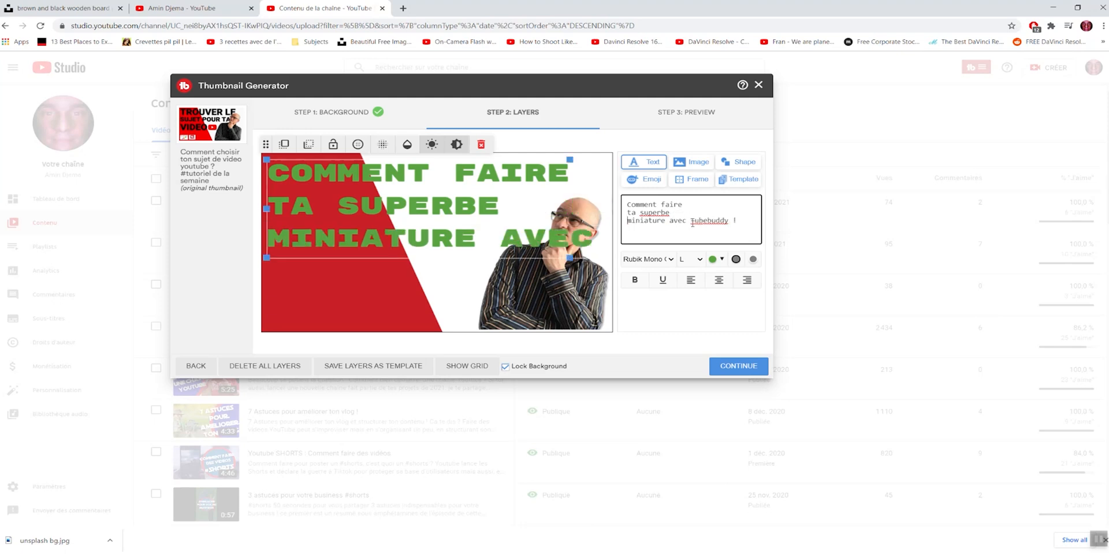
left_click(670, 221)
key("Return")
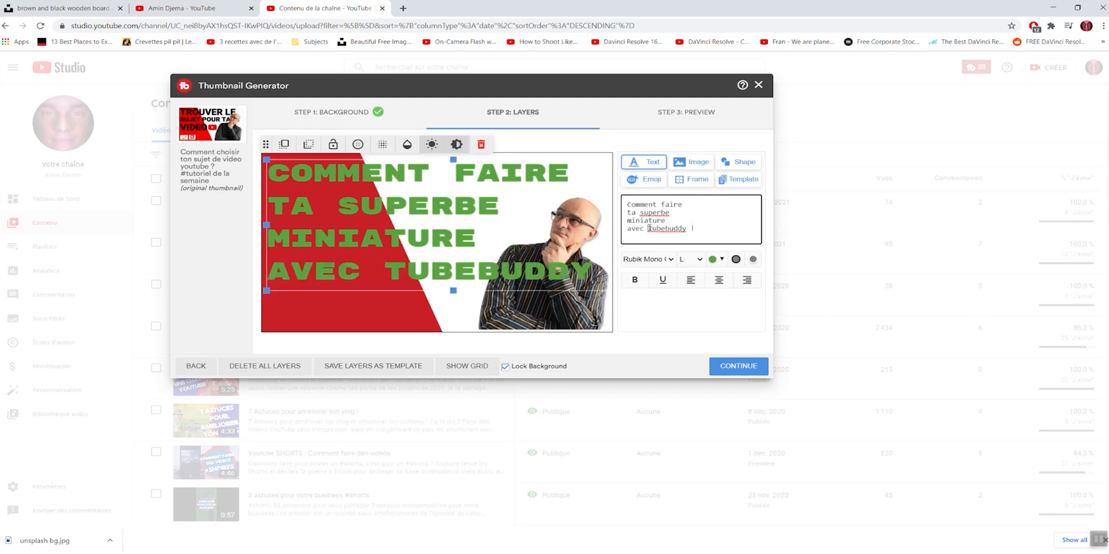
left_click(648, 228)
key("Return")
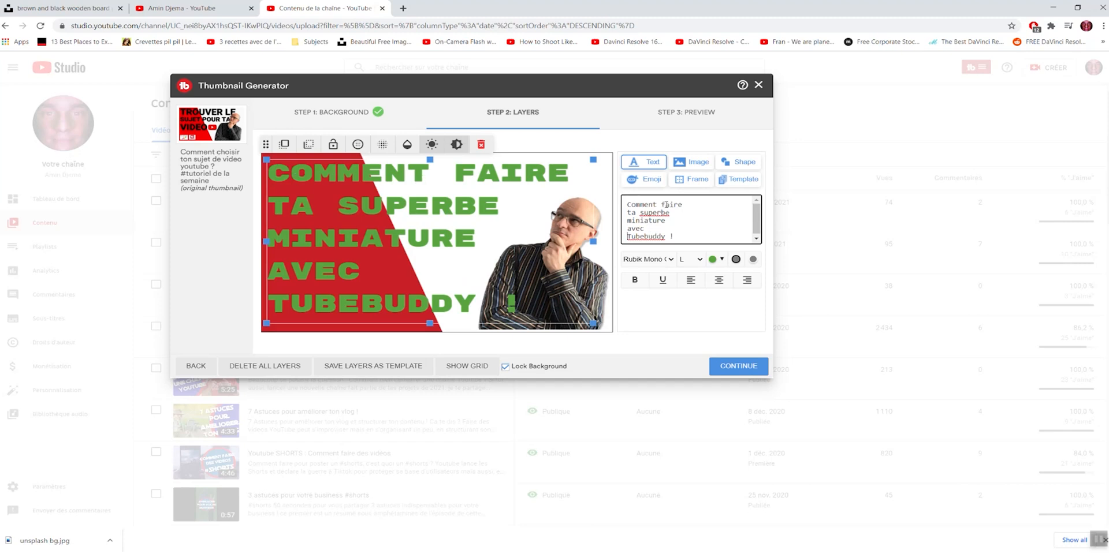
Step: Reword the title's first three lines as "Faire de", "superbes" and "miniatures", keeping each on its own line
left_click_drag(681, 204, 622, 205)
type("Faire")
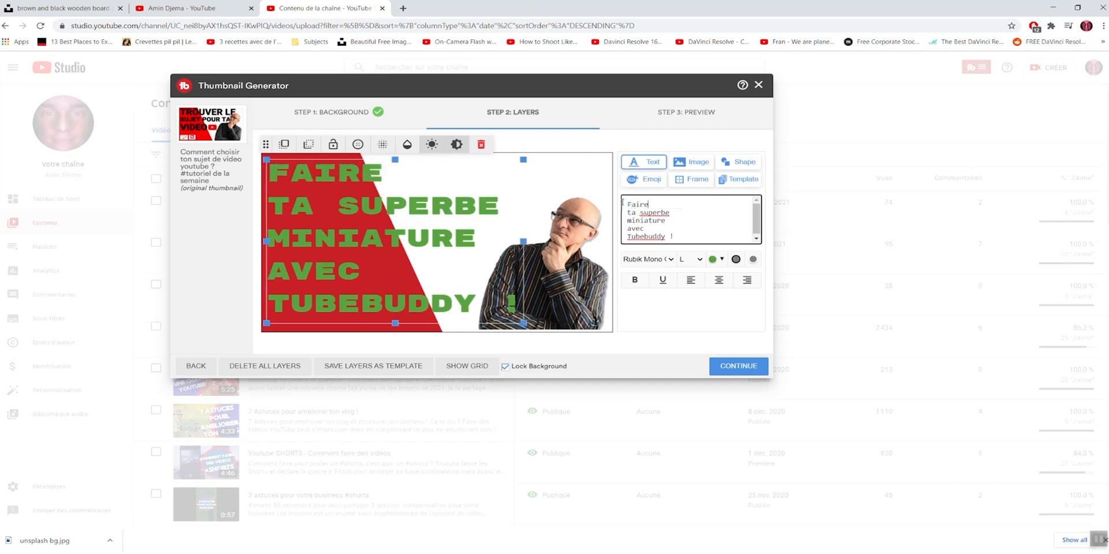
type(" de")
double_click(631, 213)
key("BackSpace")
type("s")
key("Down")
type("s")
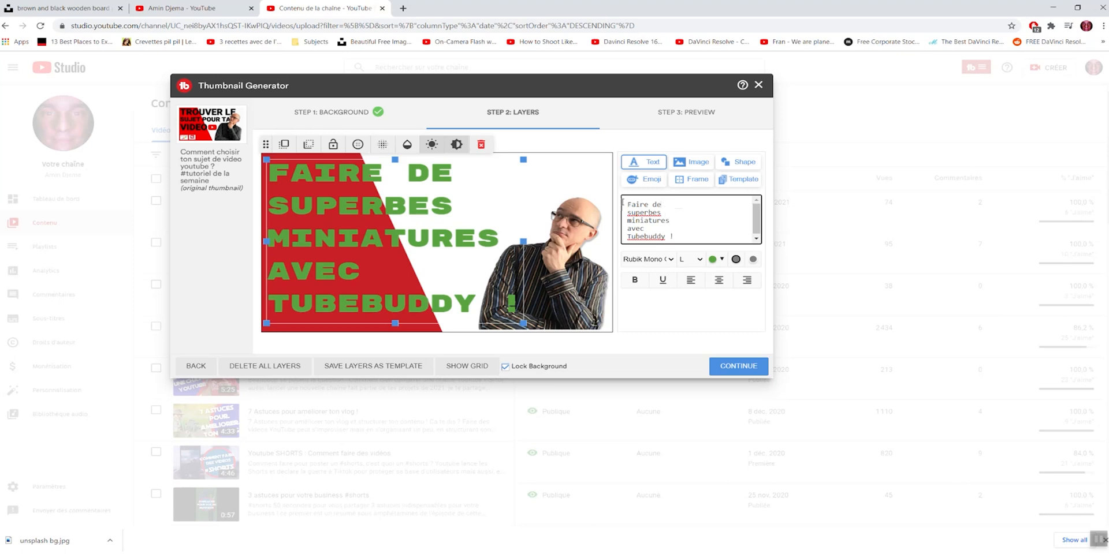
key("BackSpace")
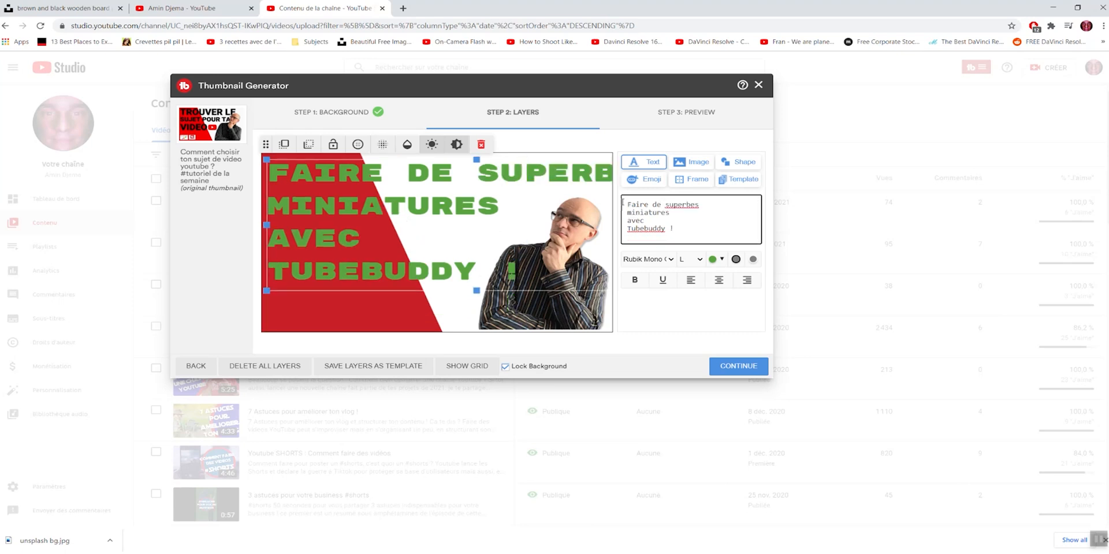
key("Return")
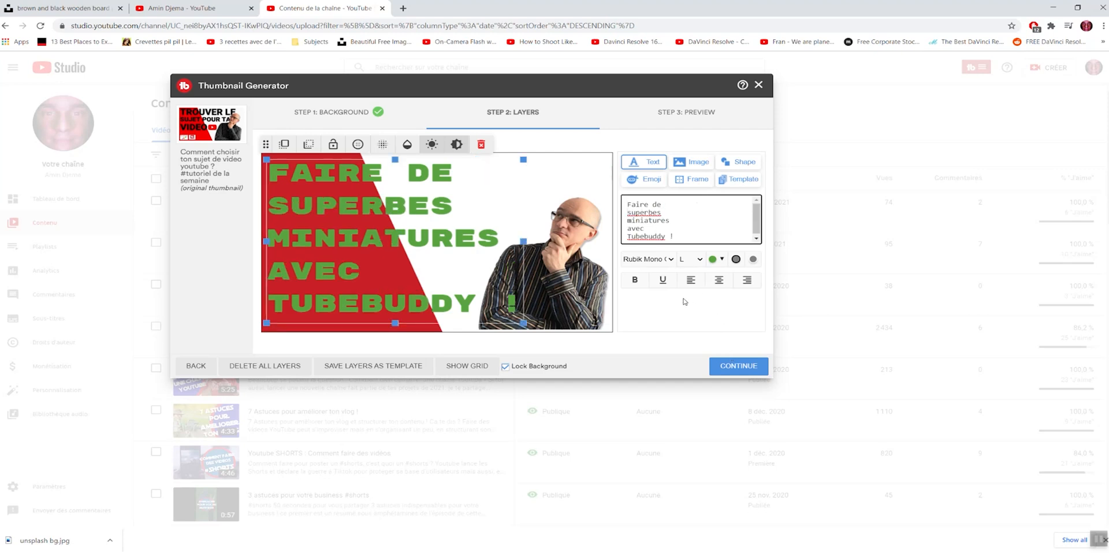
Step: Enlarge the title text slightly and nudge its position on the thumbnail
left_click_drag(523, 160, 545, 173)
left_click_drag(429, 243, 433, 245)
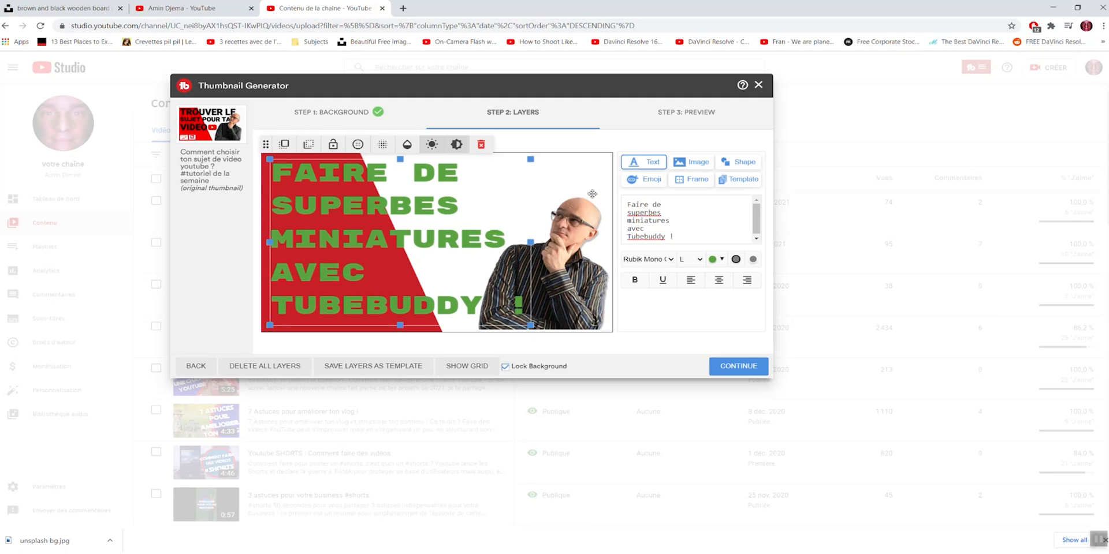
Step: Try a dark outline and a light outline around the green title text
left_click(736, 260)
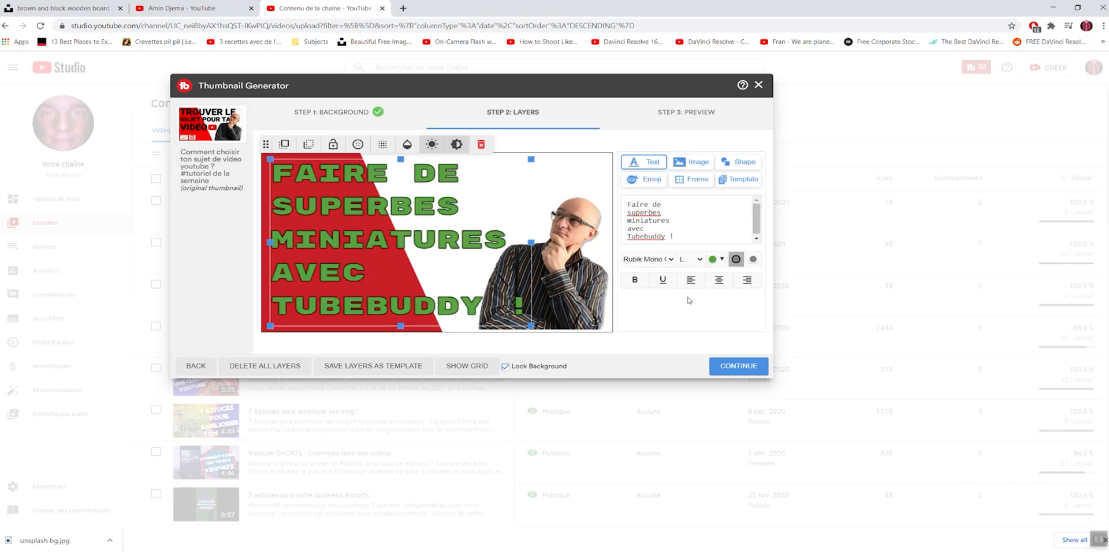
left_click(752, 261)
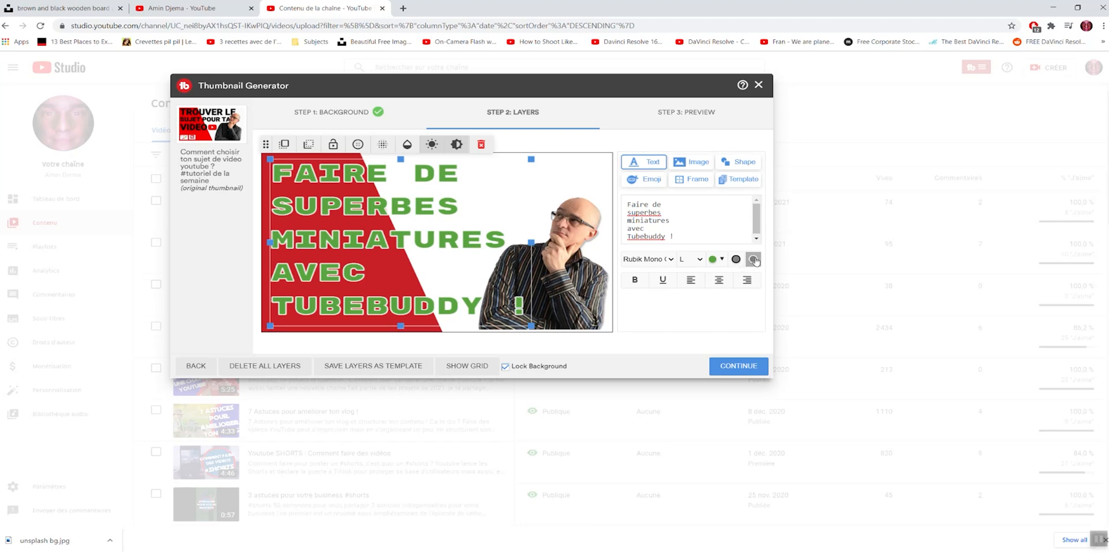
left_click(753, 261)
Step: Change the title text's colour to black
left_click(722, 259)
left_click(712, 366)
left_click(712, 366)
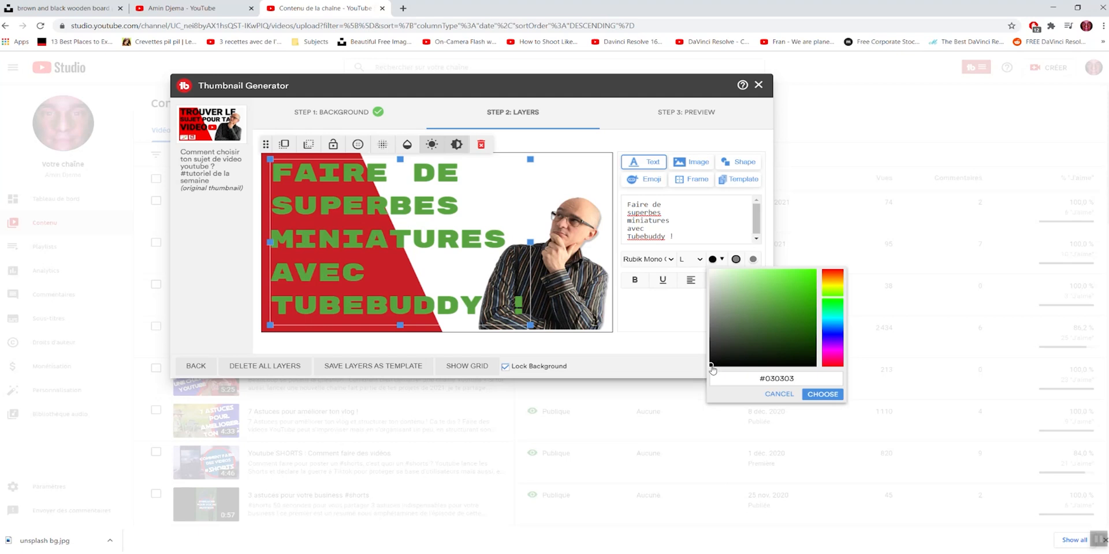
left_click_drag(711, 366, 701, 376)
left_click(813, 397)
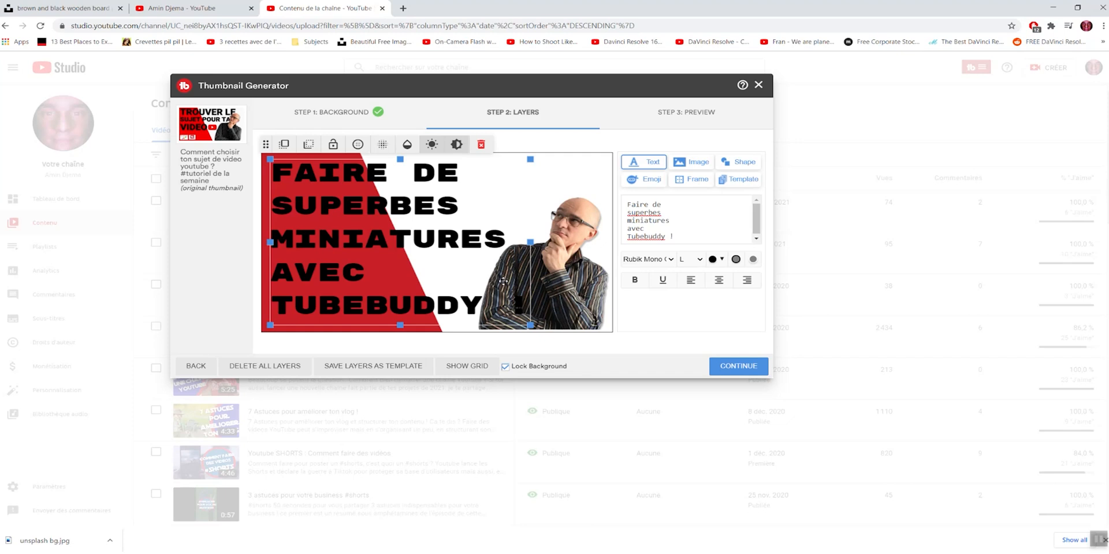
Step: Enlarge the title text to nearly fill the thumbnail's height and send it behind the man's cutout
left_click_drag(540, 325, 548, 330)
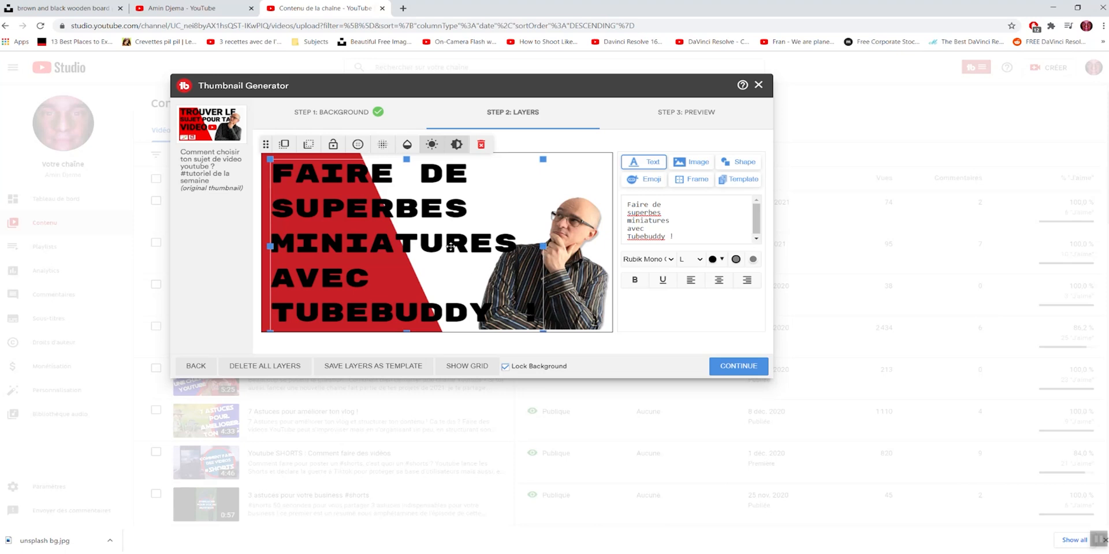
left_click(307, 148)
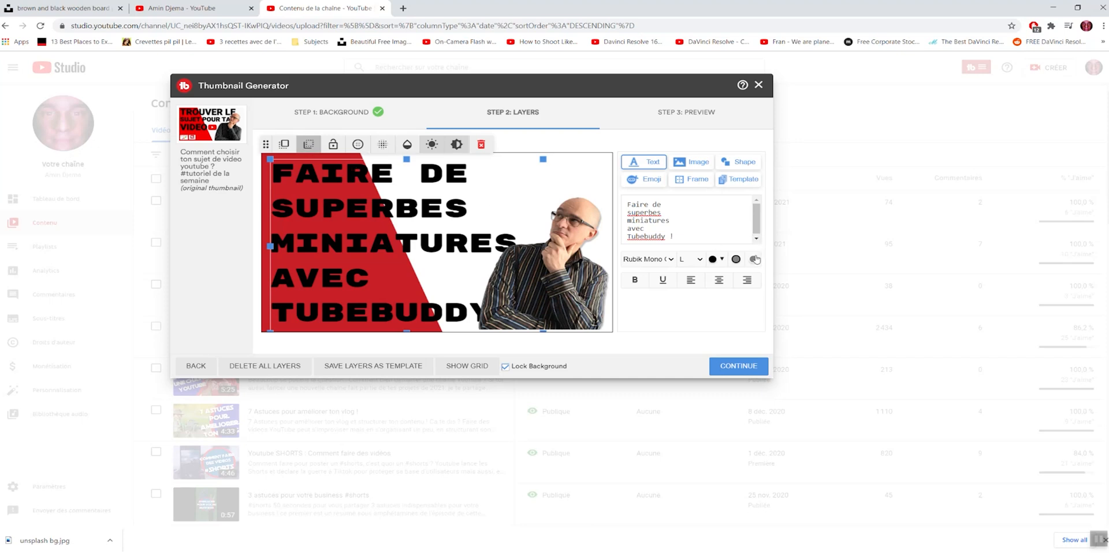
left_click(287, 145)
left_click_drag(315, 216, 314, 218)
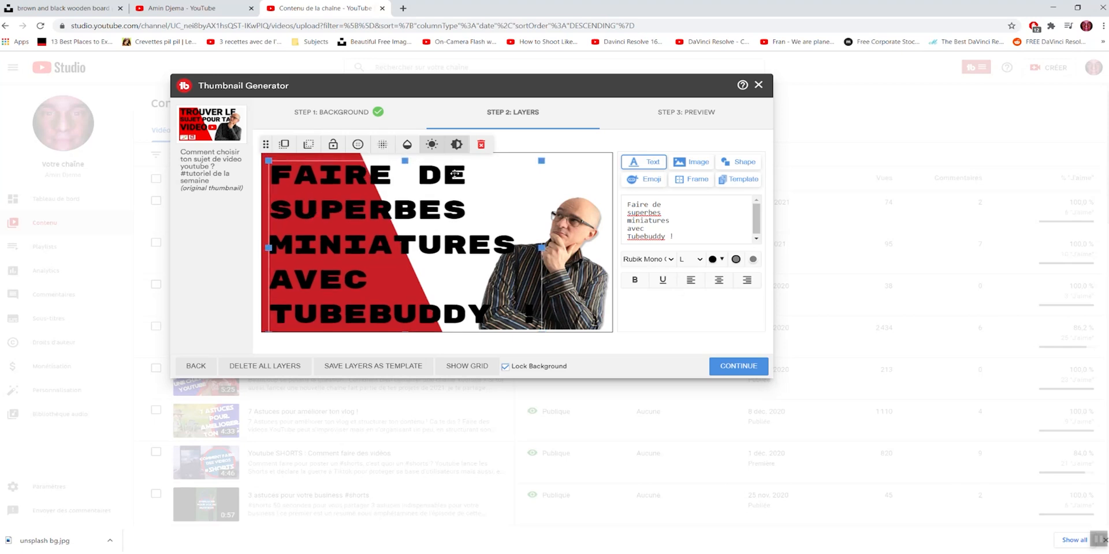
left_click(309, 144)
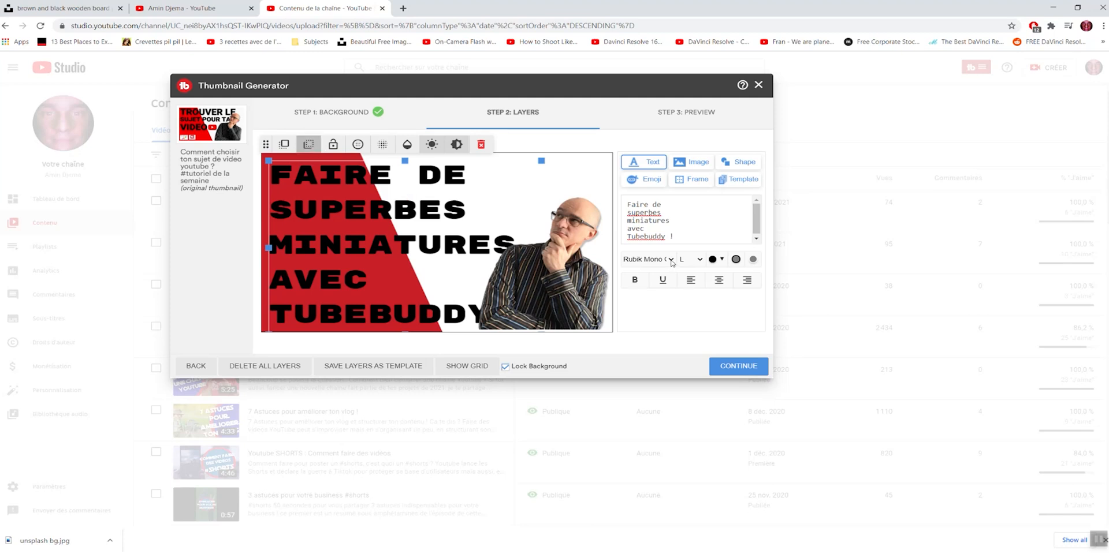
Step: Add the TubeBuddy logo from the custom images and place it in the white area above and beside the man's head
left_click(694, 166)
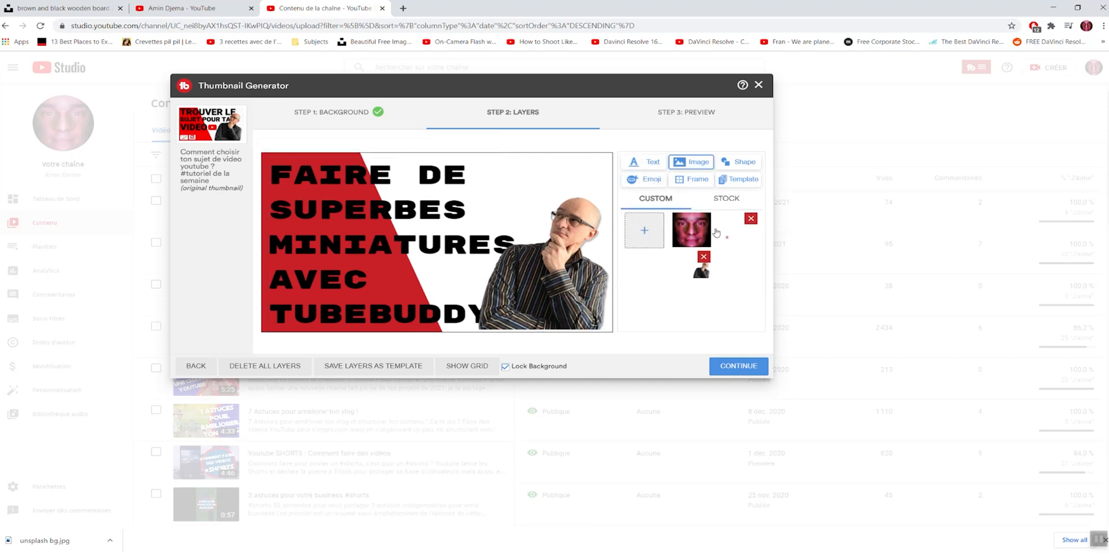
left_click(730, 199)
left_click(656, 199)
left_click(731, 240)
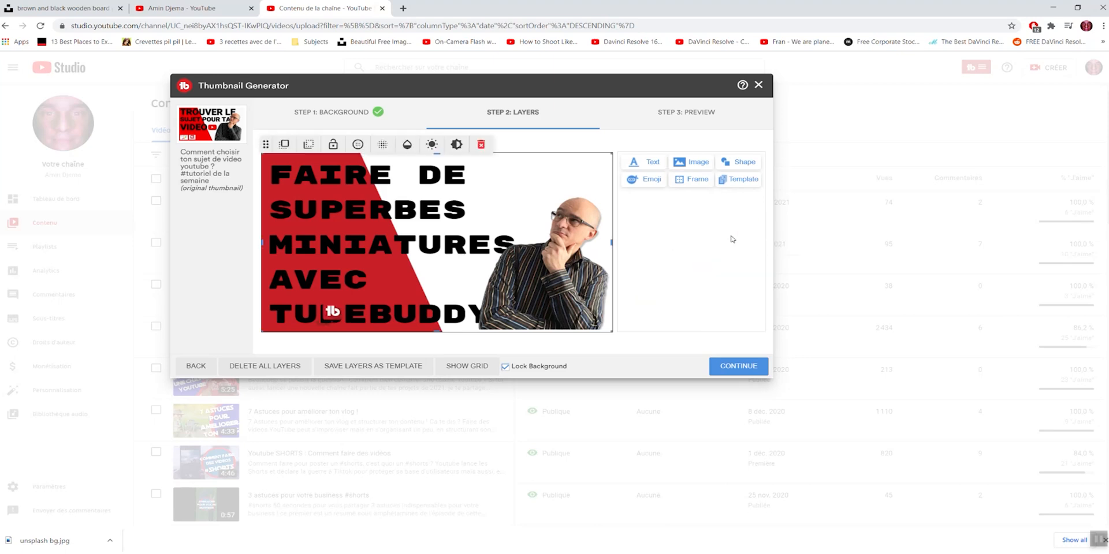
left_click_drag(484, 234, 513, 196)
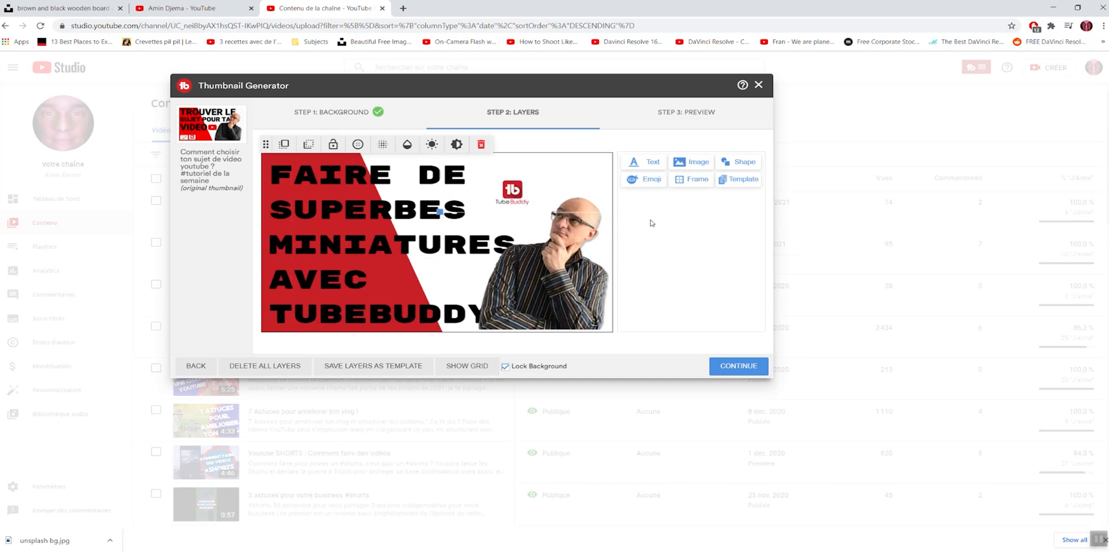
Step: Show the alignment grid and nudge the TubeBuddy logo slightly upward
left_click(438, 248)
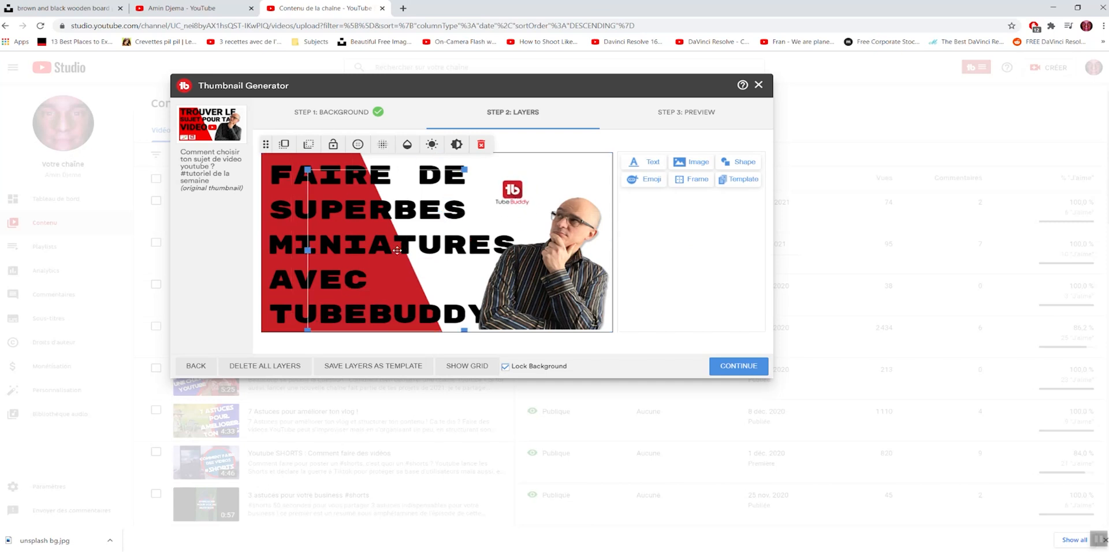
left_click(282, 250)
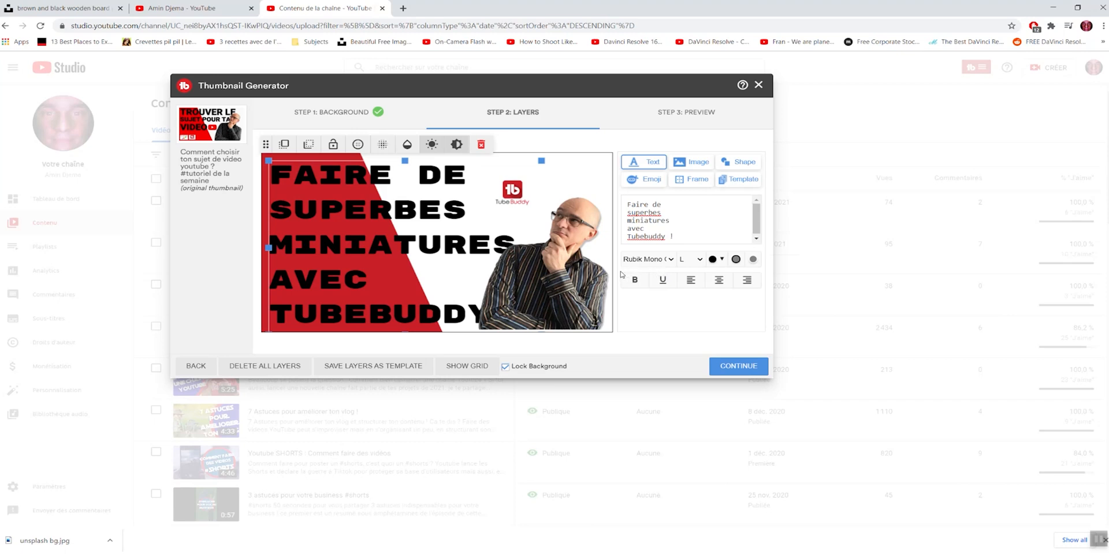
left_click(507, 196)
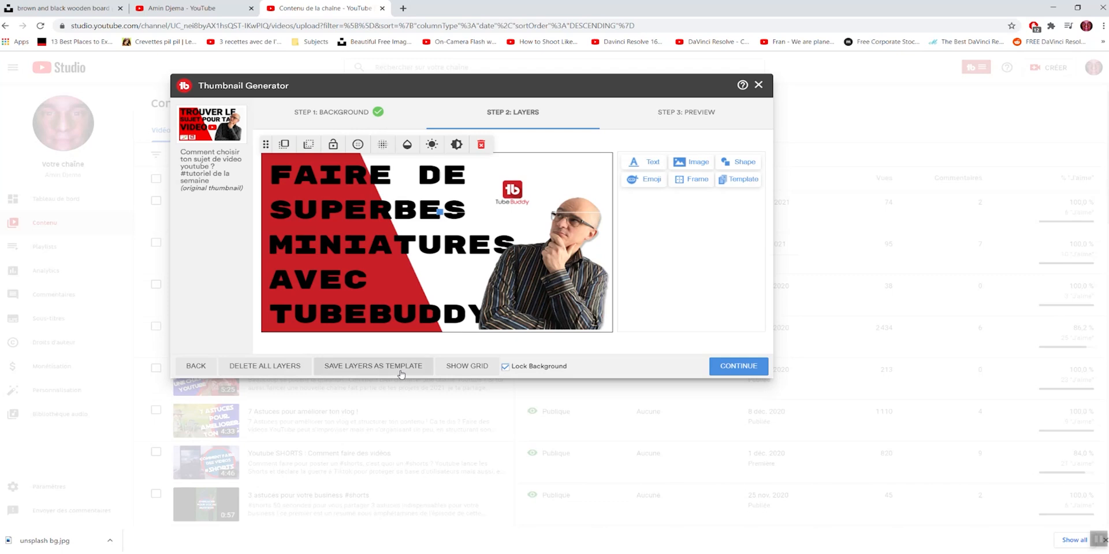
left_click(467, 366)
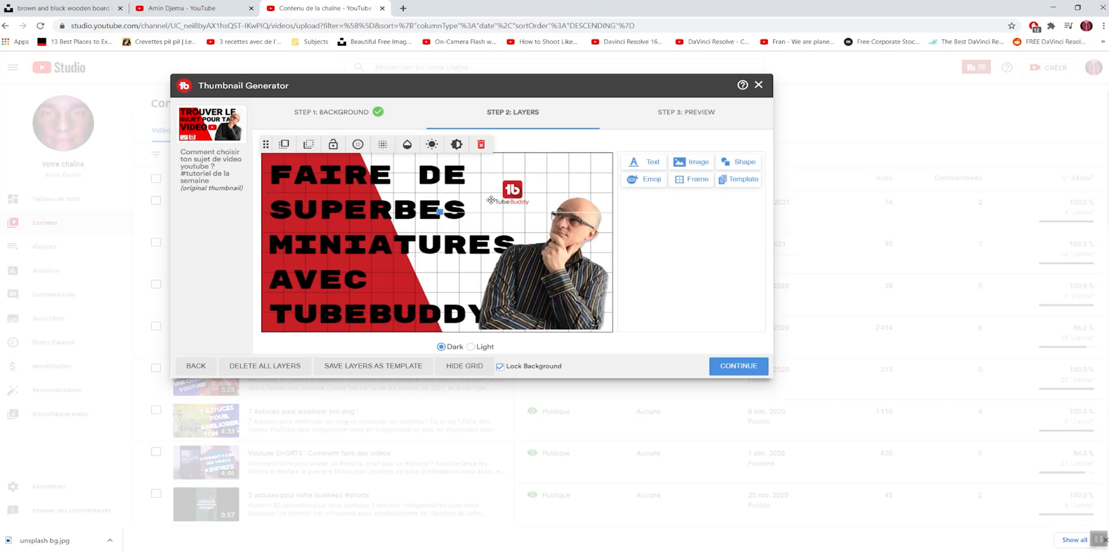
left_click_drag(511, 193, 513, 187)
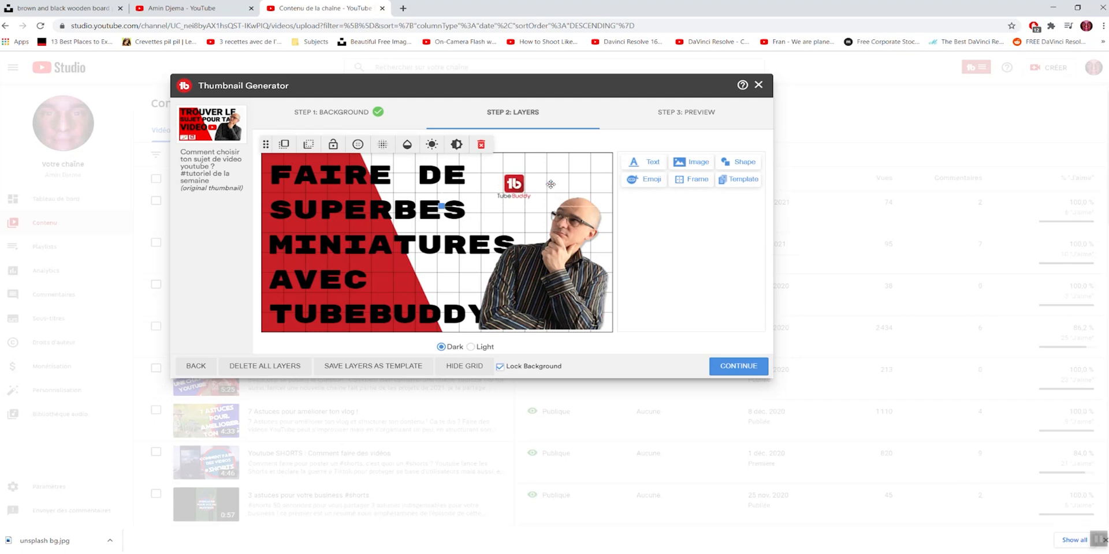
Step: Toggle the grid off and on, and try its Light style before restoring Dark
left_click(456, 369)
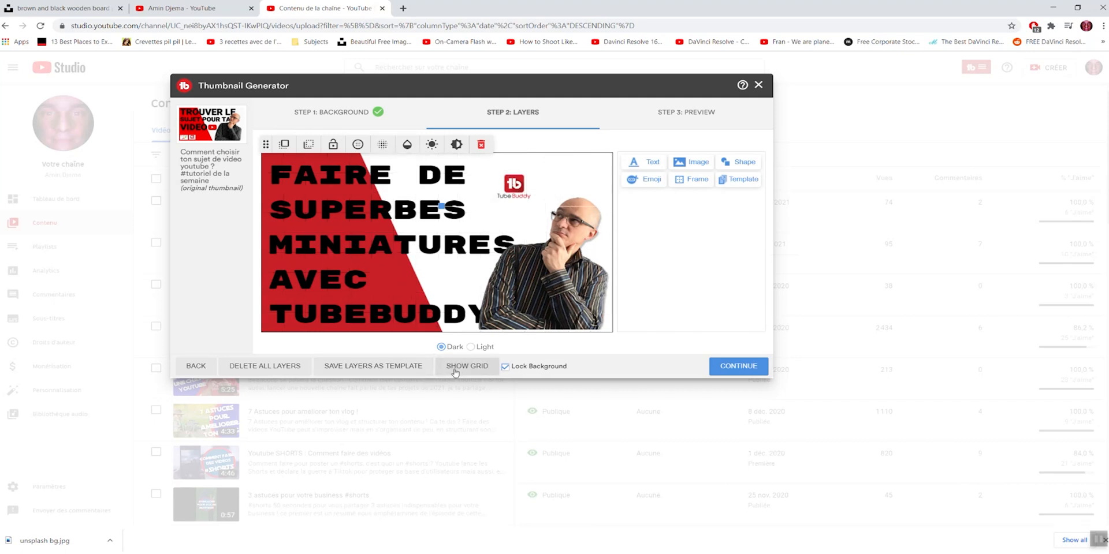
left_click(455, 369)
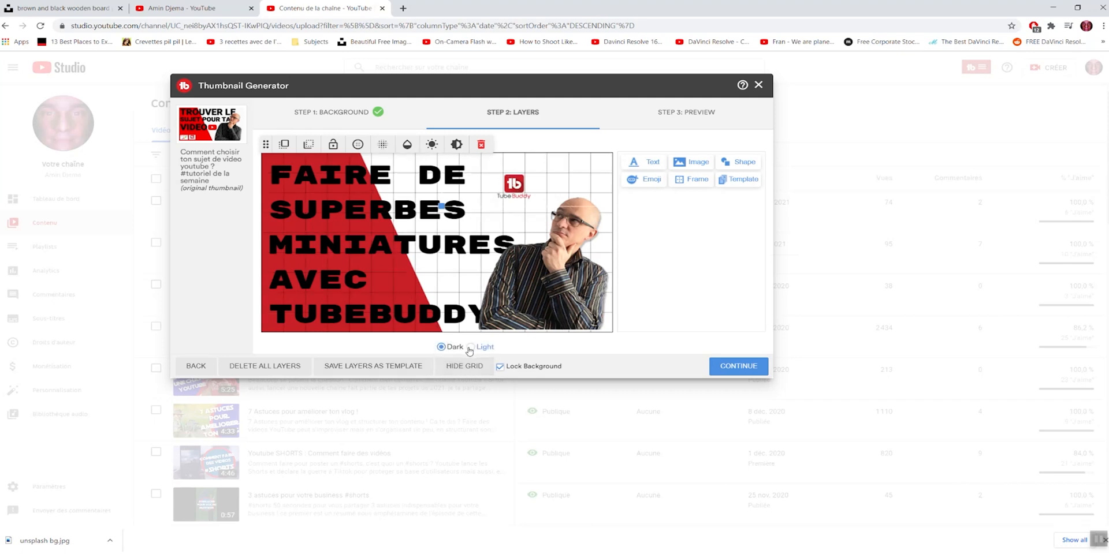
left_click(470, 348)
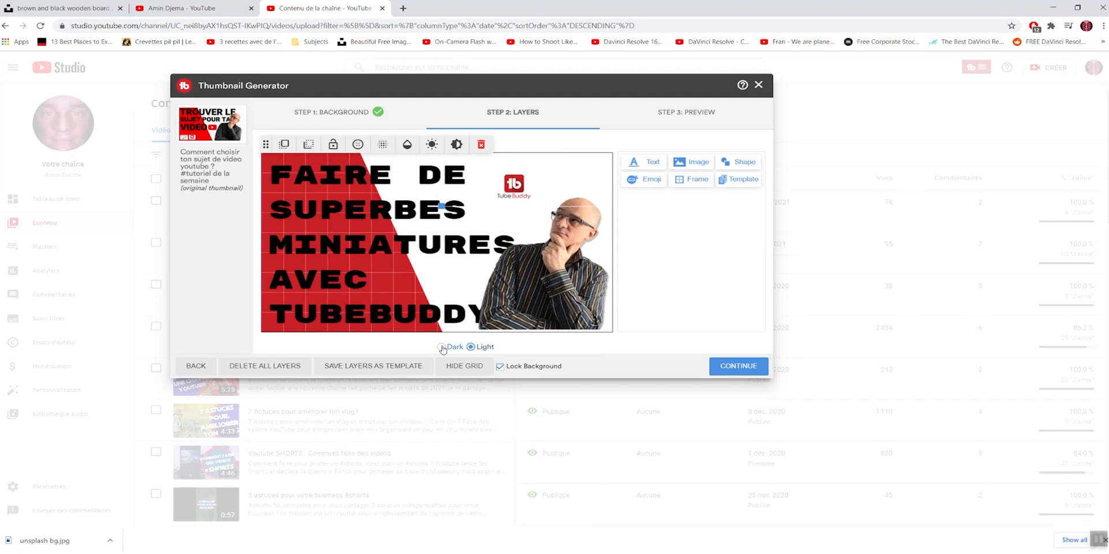
left_click(442, 348)
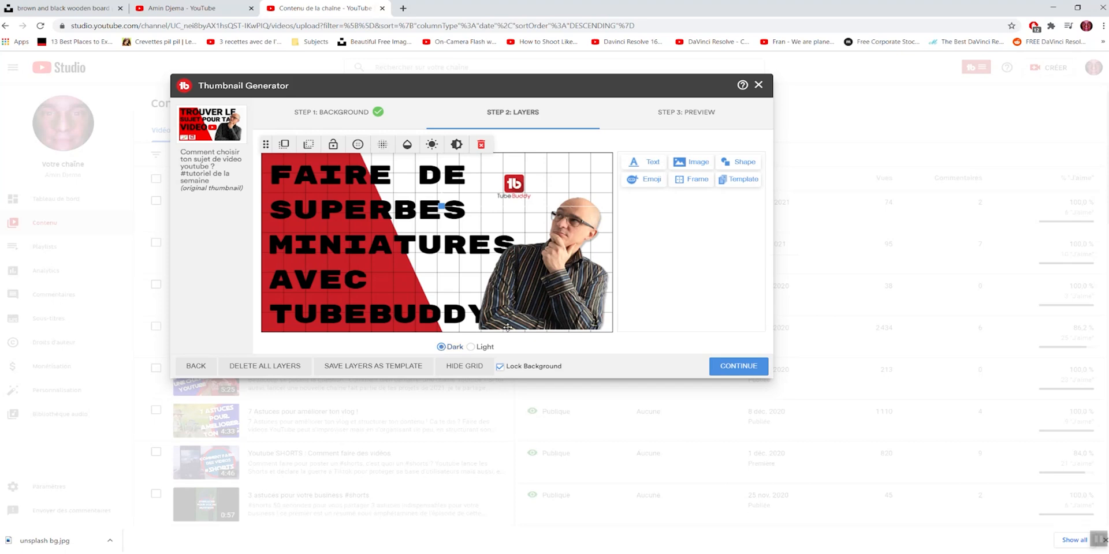
Step: Delete the TubeBuddy logo layer and continue to the thumbnail preview step
left_click_drag(518, 190, 518, 184)
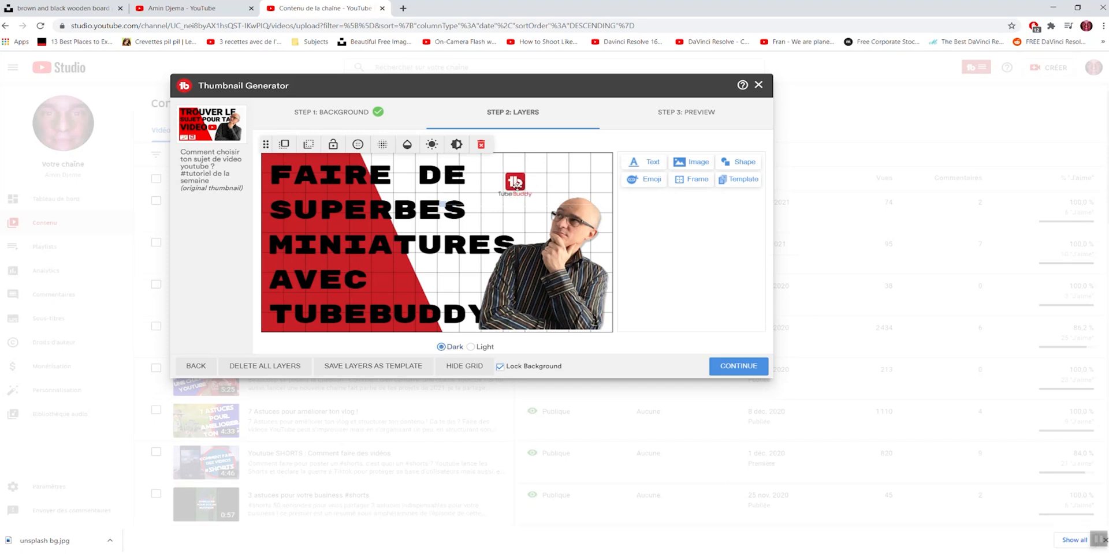
left_click(481, 145)
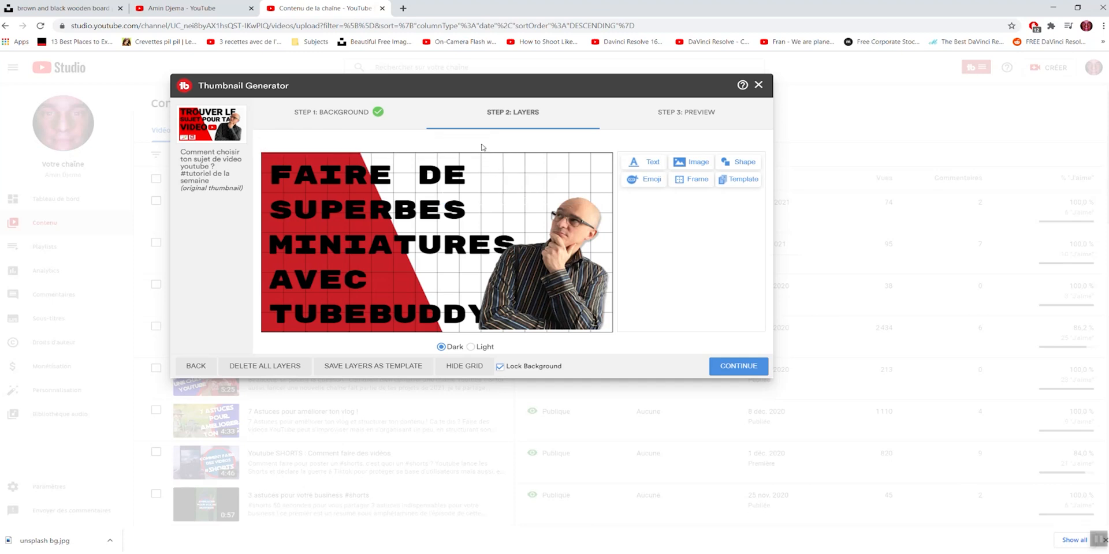
left_click(741, 366)
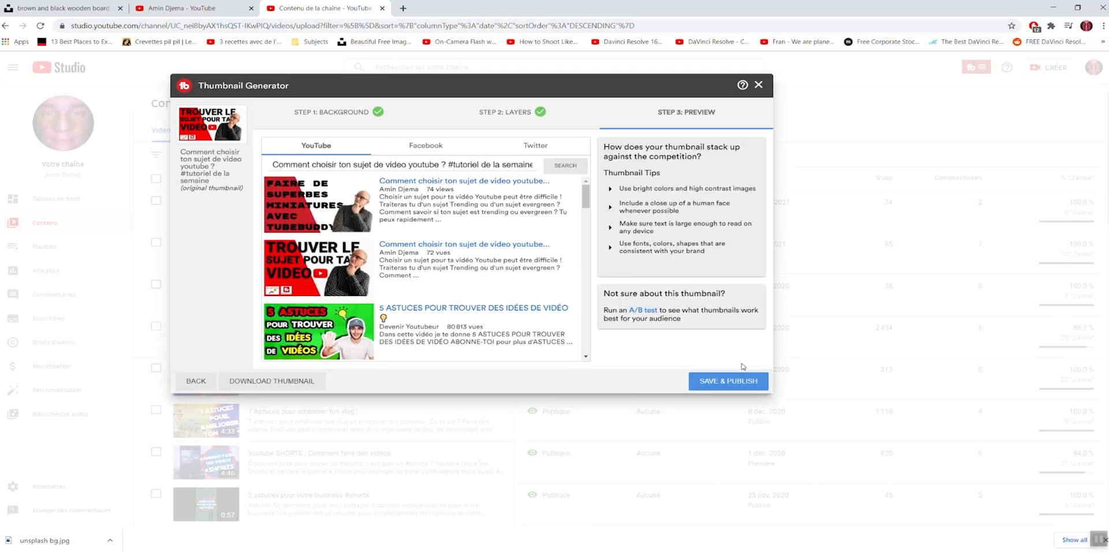